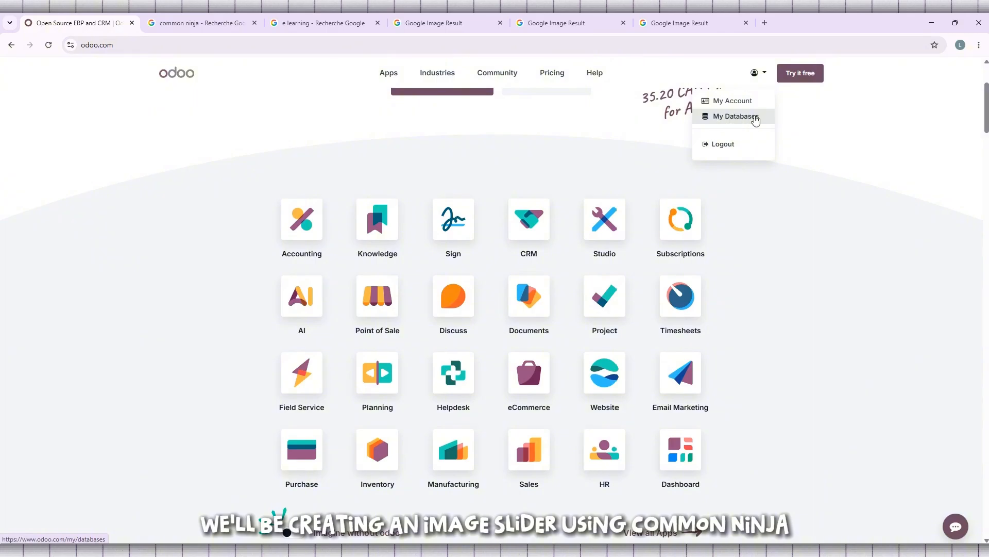
Step: Open the Odoo database from the account's My Databases list
click(746, 117)
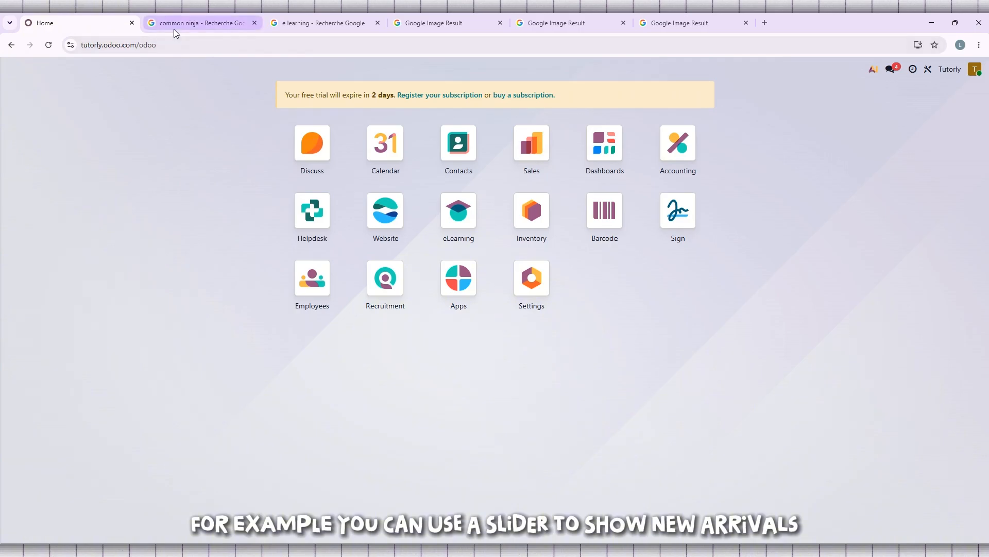
Step: Open the Common Ninja website from the Google search results for "common ninja"
click(195, 25)
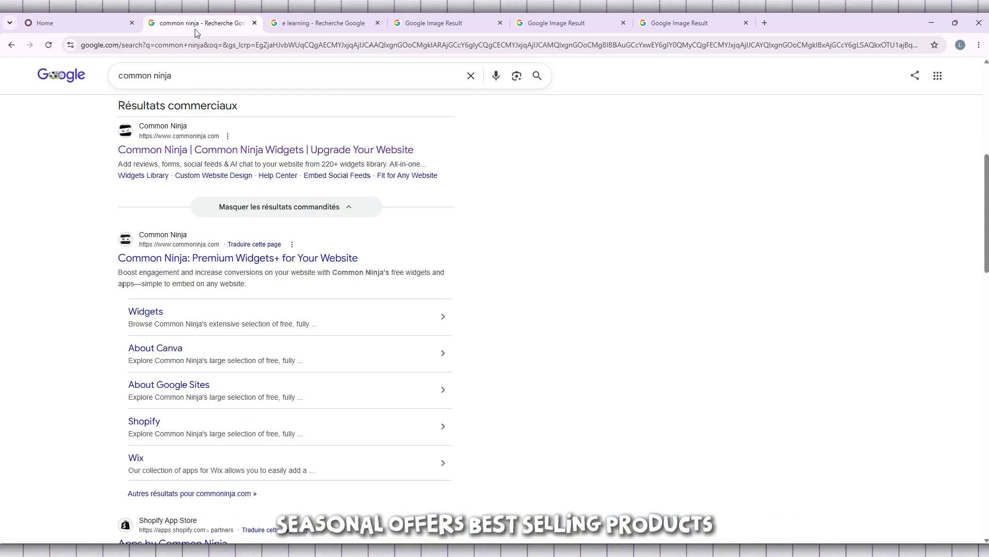
scroll(104, 164, up, 7)
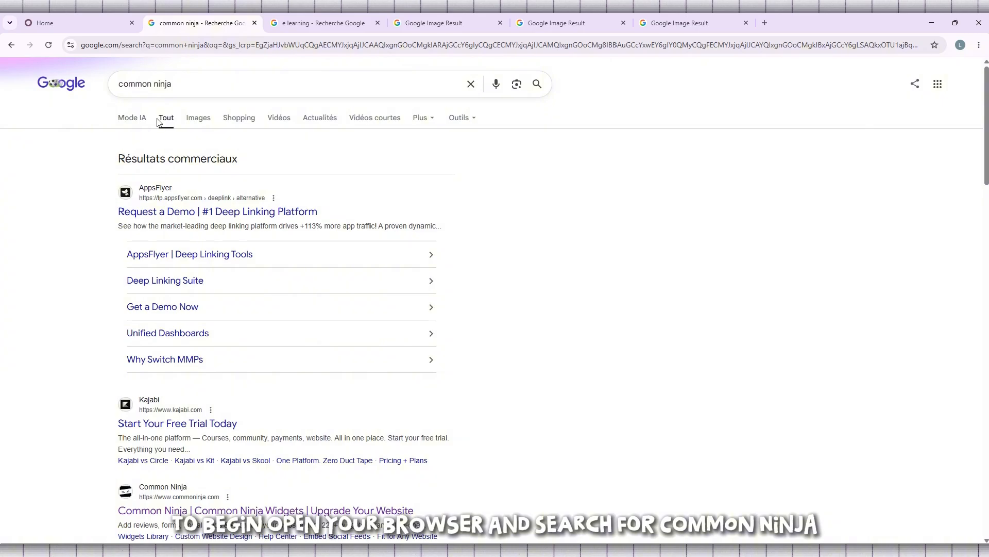
click(138, 84)
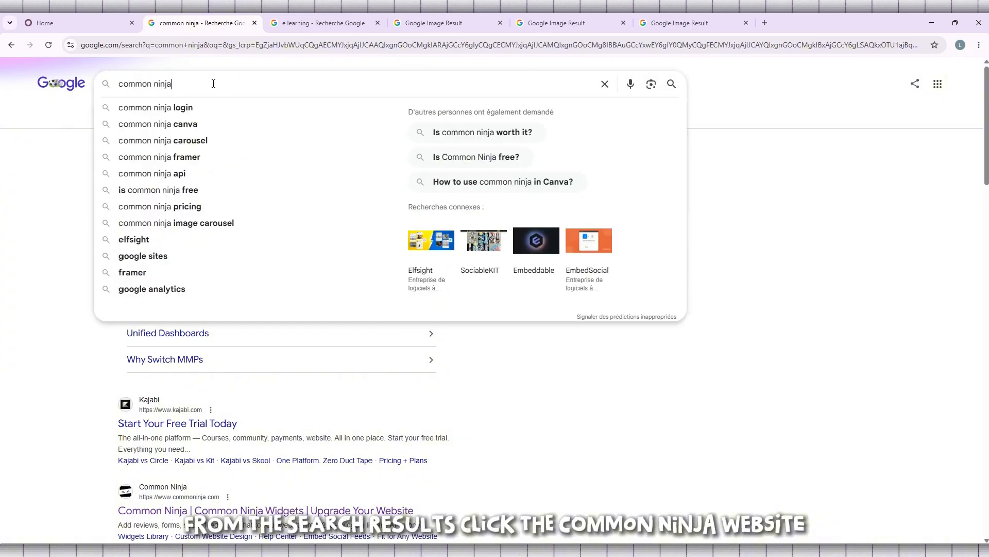
click(42, 197)
scroll(87, 202, down, 9)
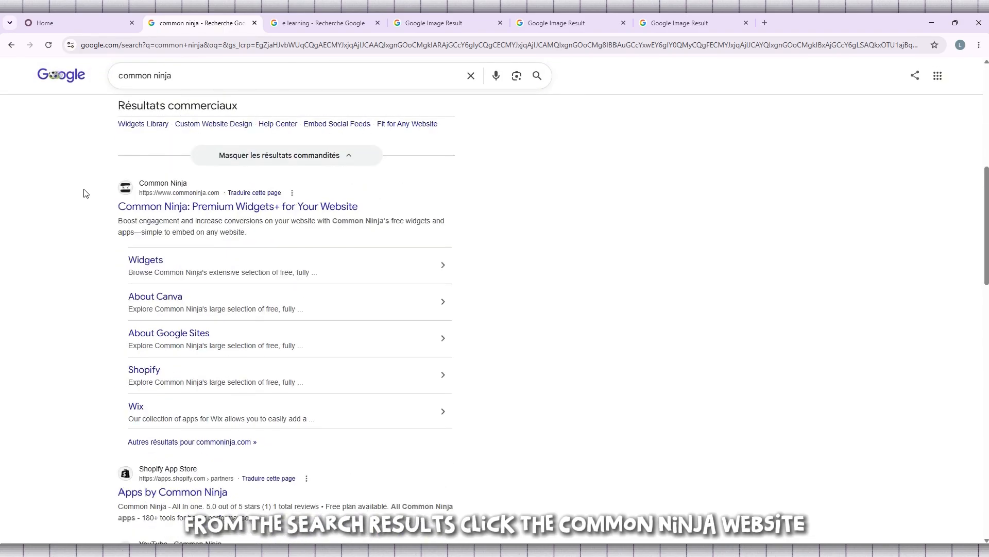
click(245, 211)
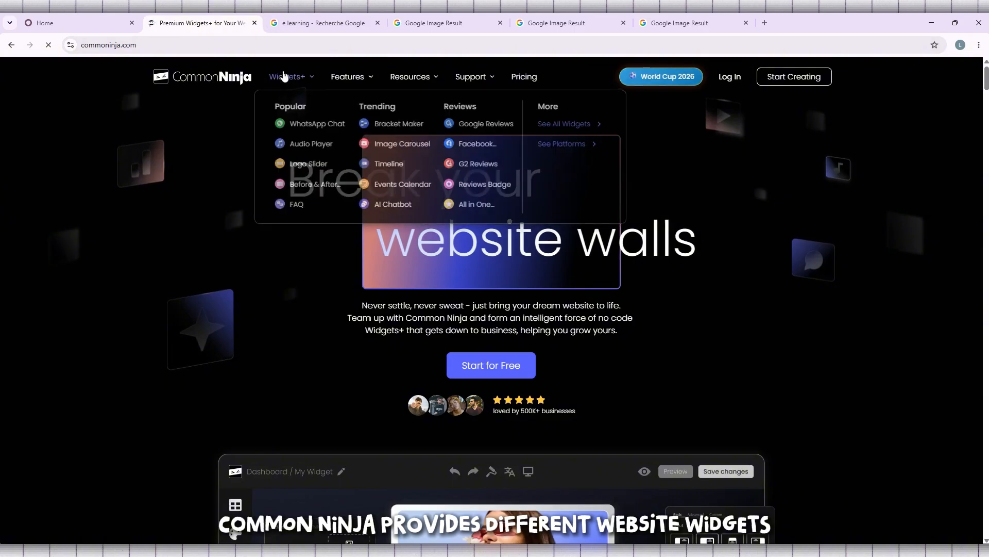
Step: Browse the Common Ninja widgets catalogue and open the Image Slider widget page
click(291, 77)
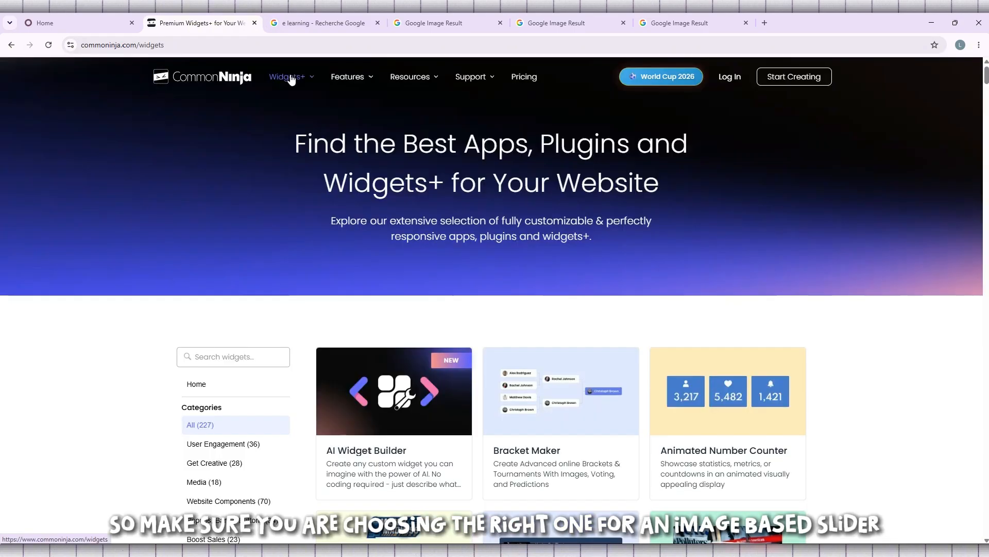
scroll(223, 144, down, 5)
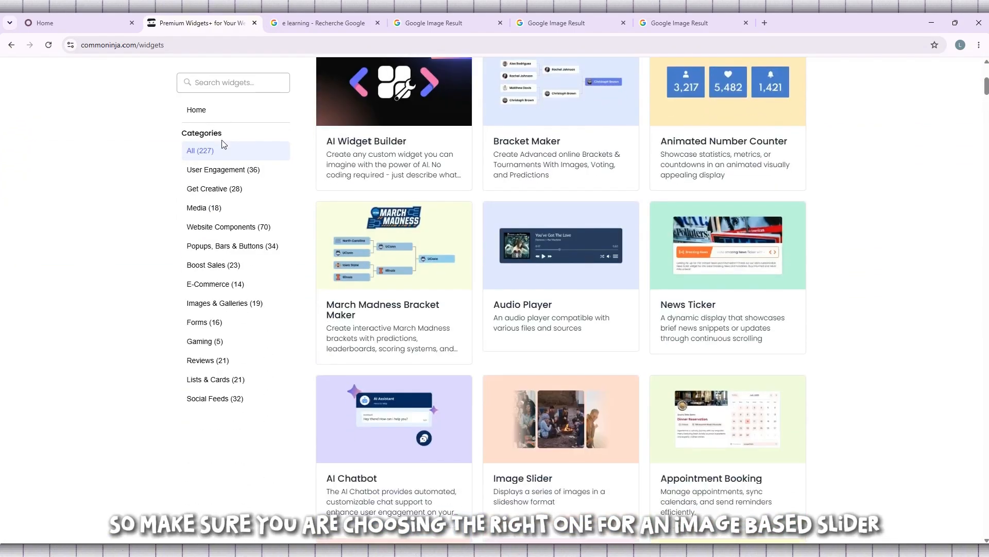
scroll(772, 129, down, 3)
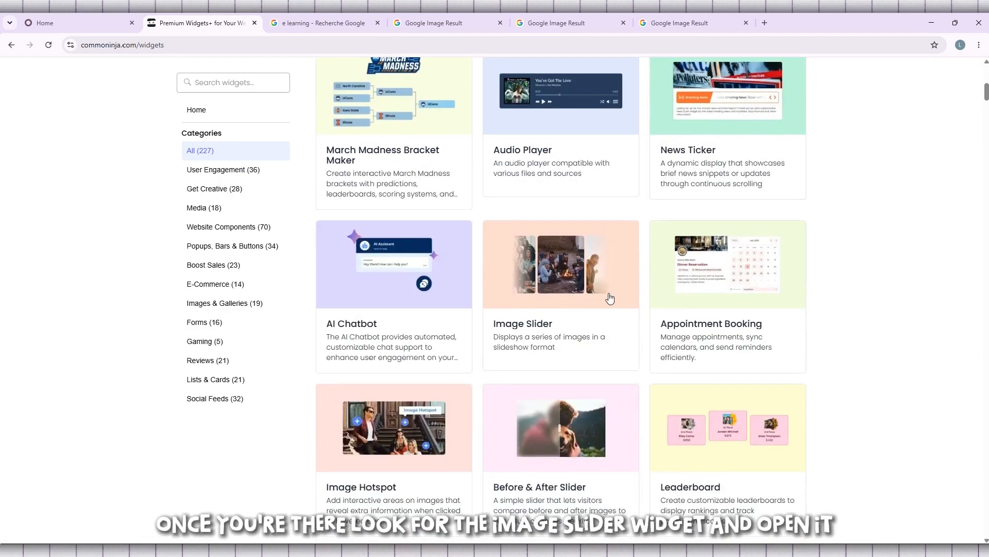
click(560, 278)
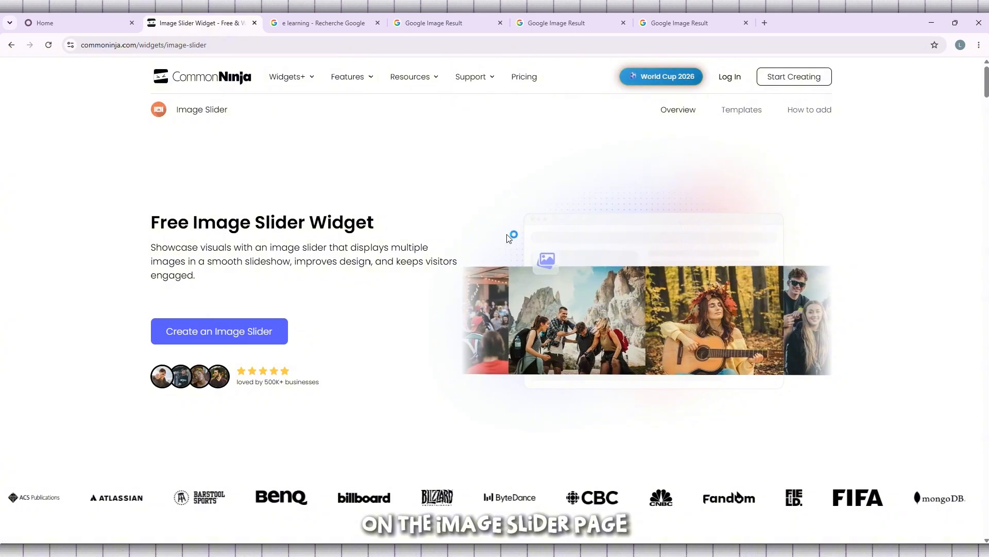
Step: Start creating a new image slider to open the widget editor
scroll(340, 216, down, 1)
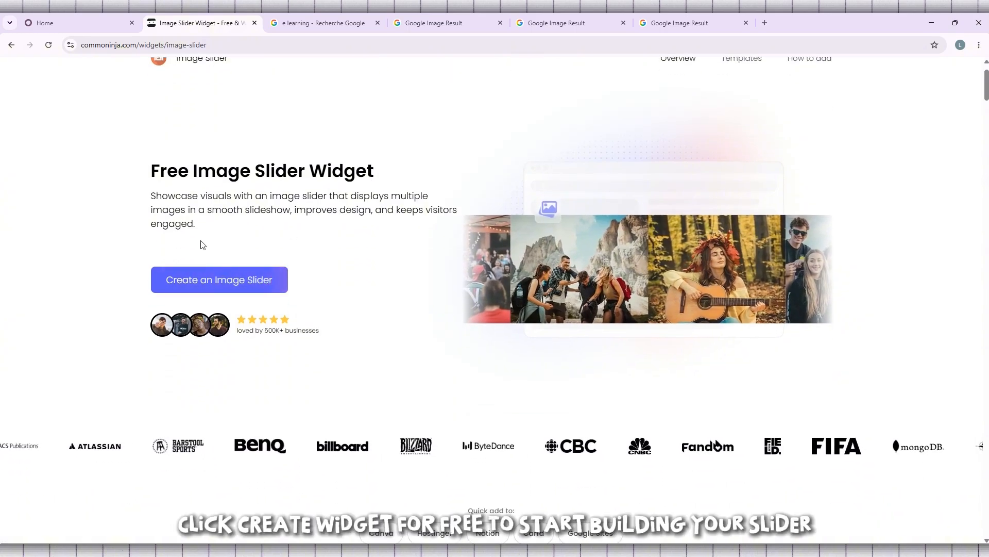
click(233, 283)
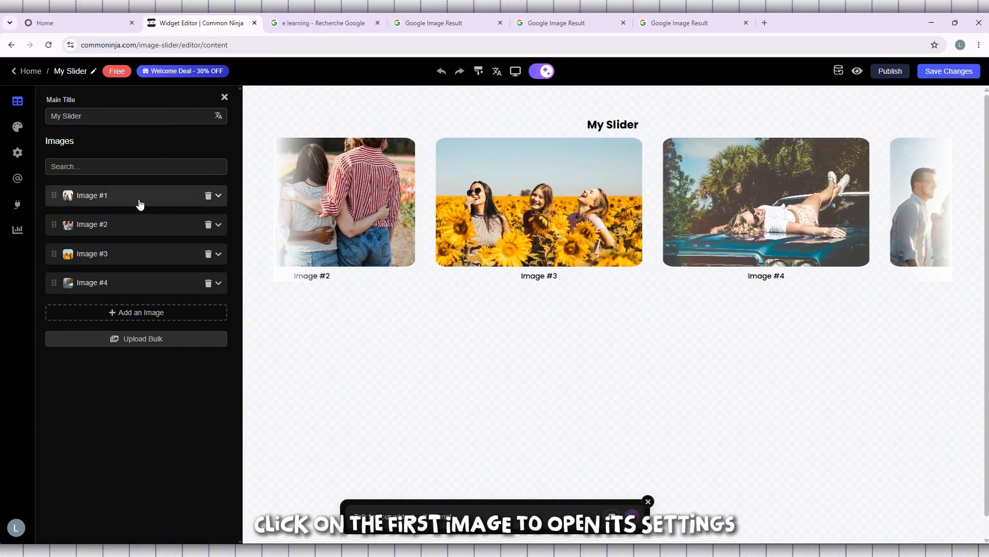
Step: Replace Image #1 with the Google Images e-learning illustration by copying its image address and adding it from URL
click(139, 203)
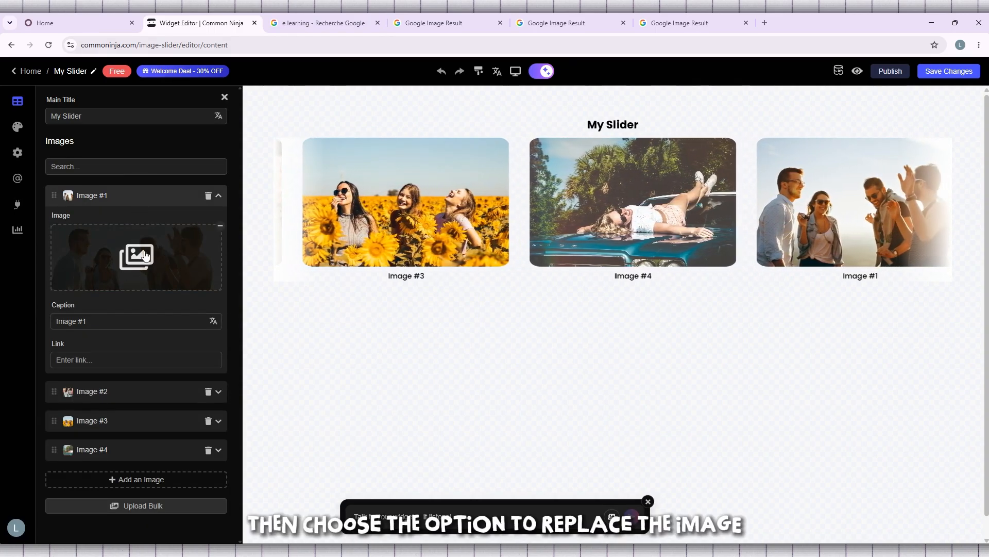
click(145, 254)
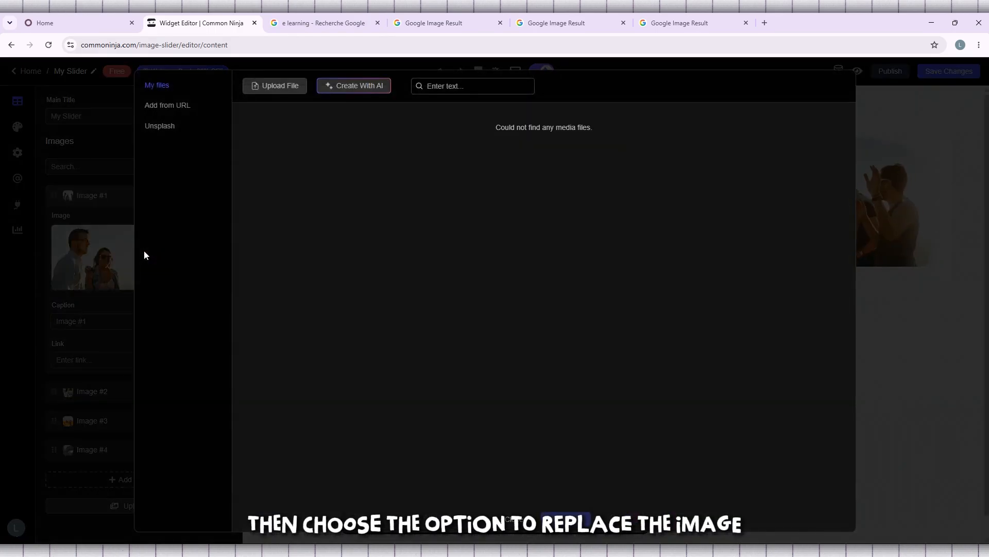
click(322, 17)
right_click(738, 249)
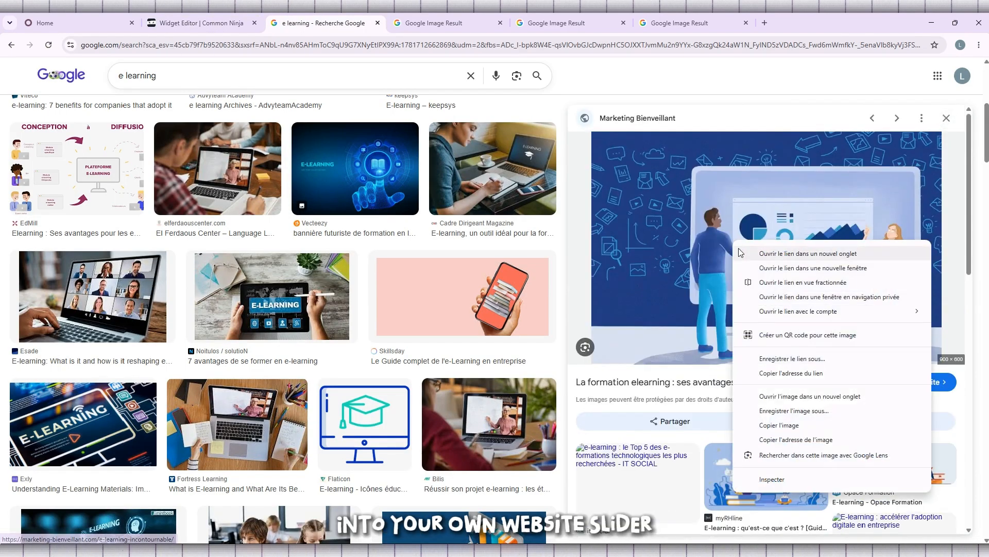
click(791, 441)
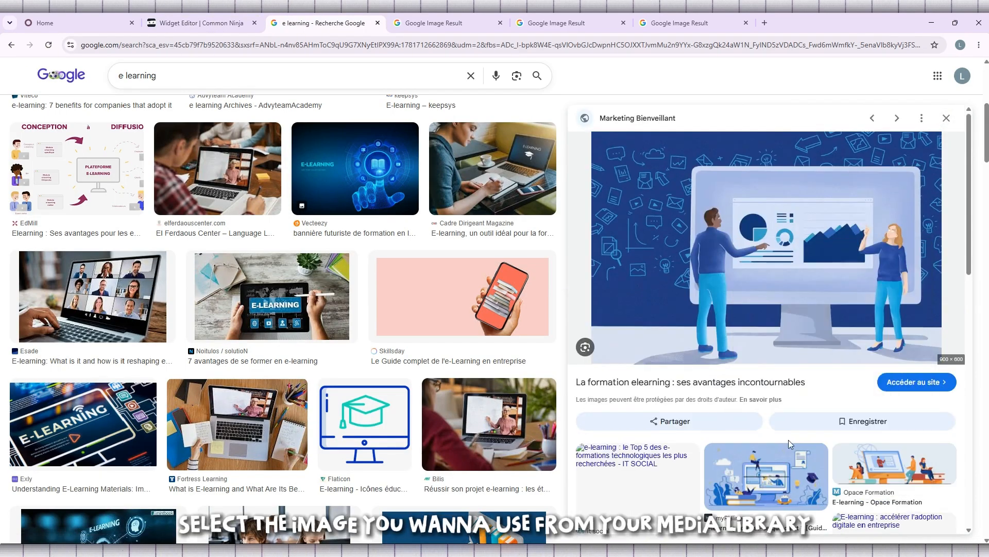
click(239, 18)
click(166, 105)
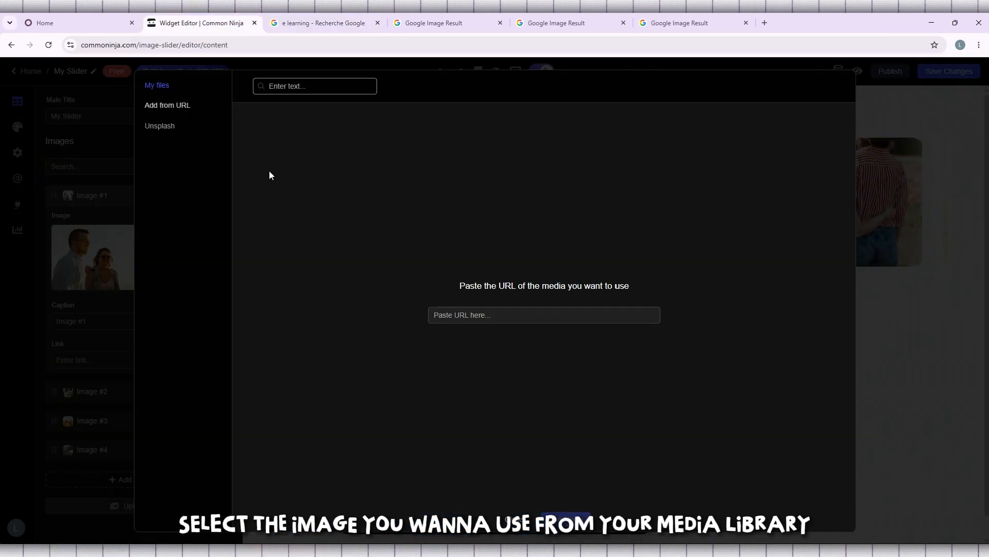
click(514, 315)
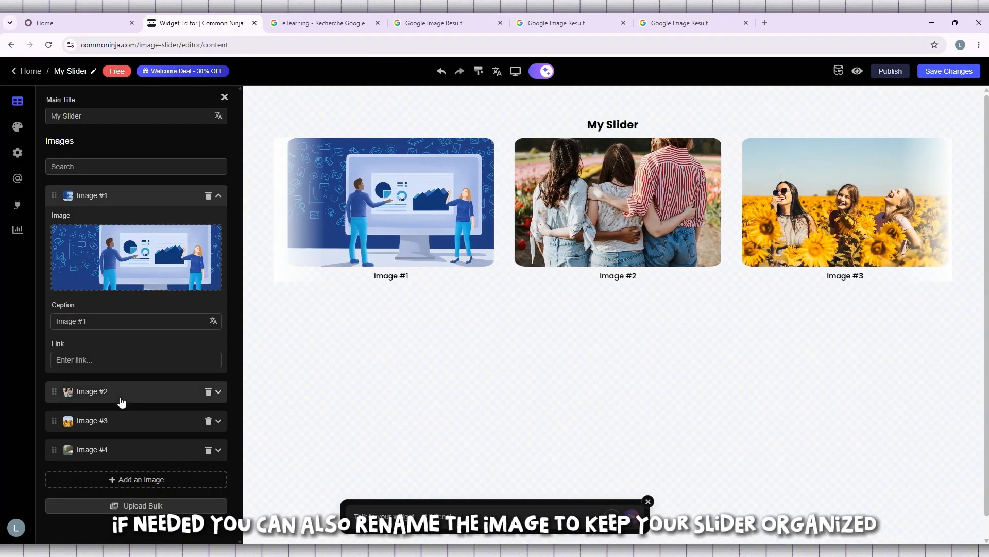
Step: Replace Image #2 with the myRHline e-learning illustration, adding it from its copied image URL
click(120, 395)
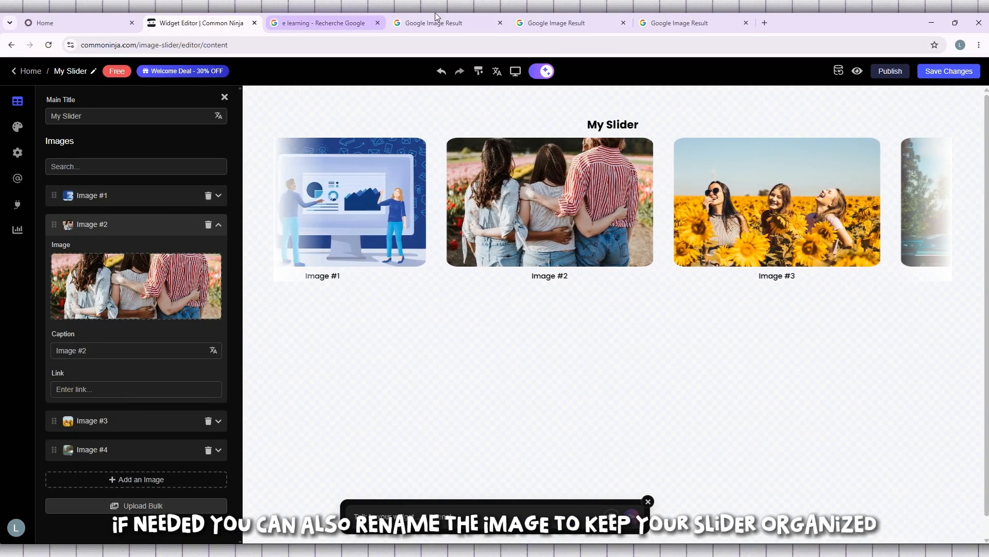
click(436, 14)
right_click(490, 173)
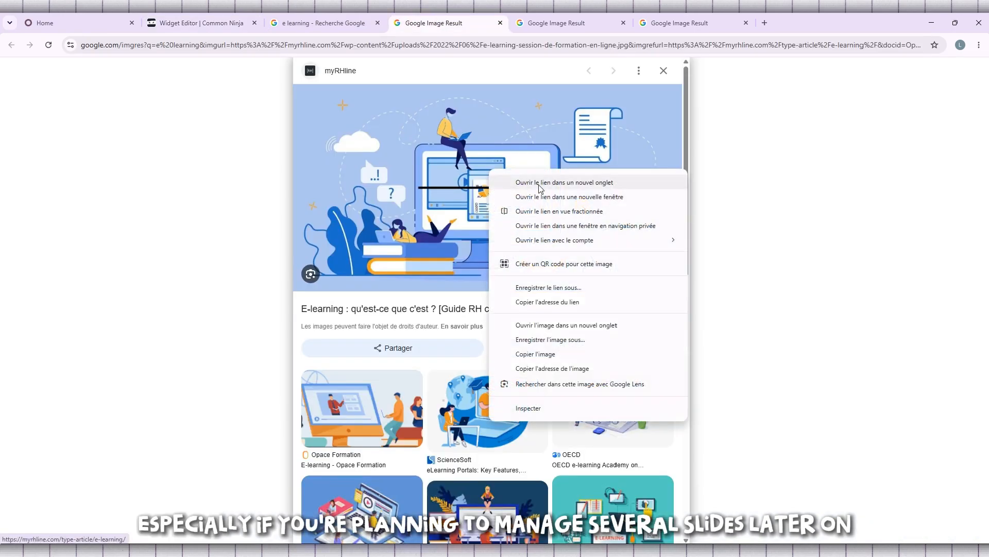
click(580, 366)
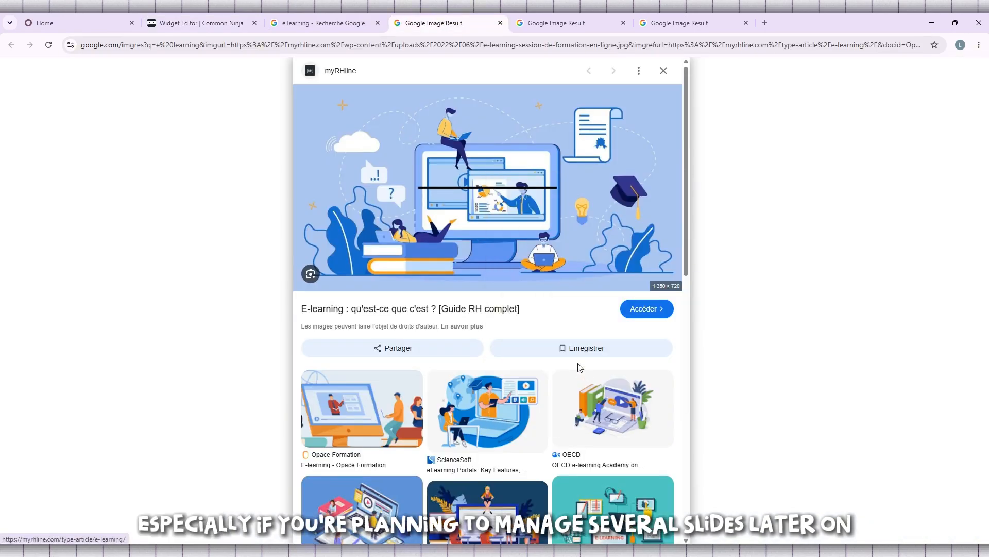
click(186, 20)
click(137, 286)
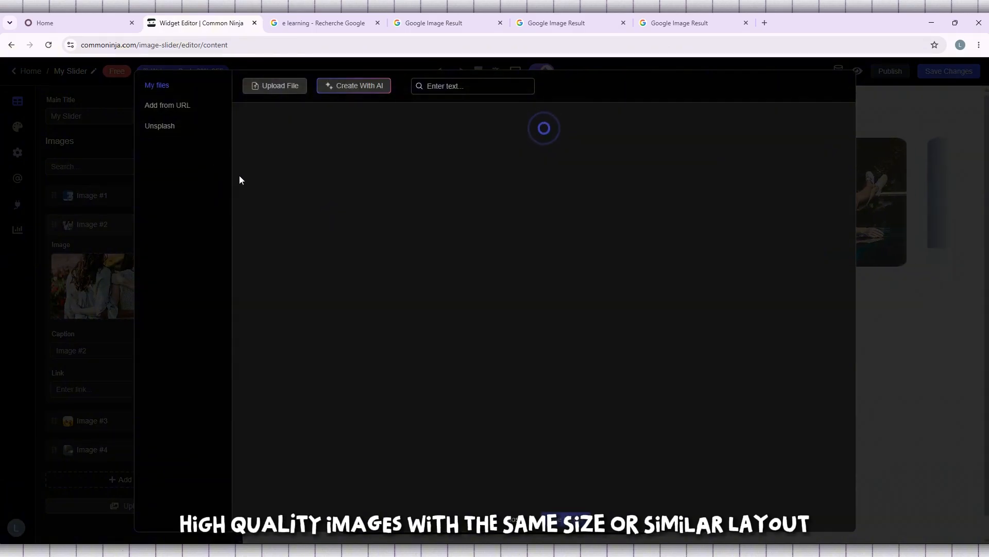
click(180, 109)
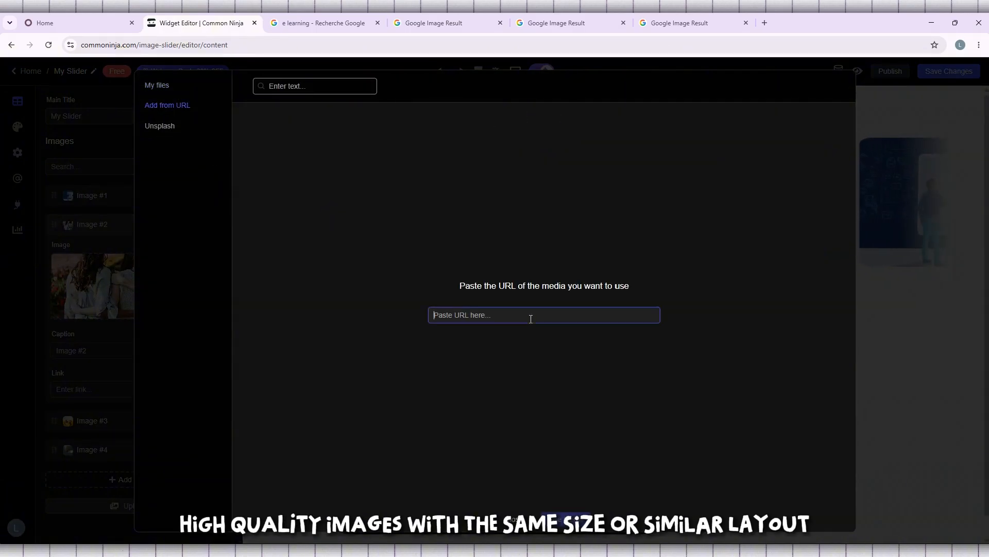
click(566, 520)
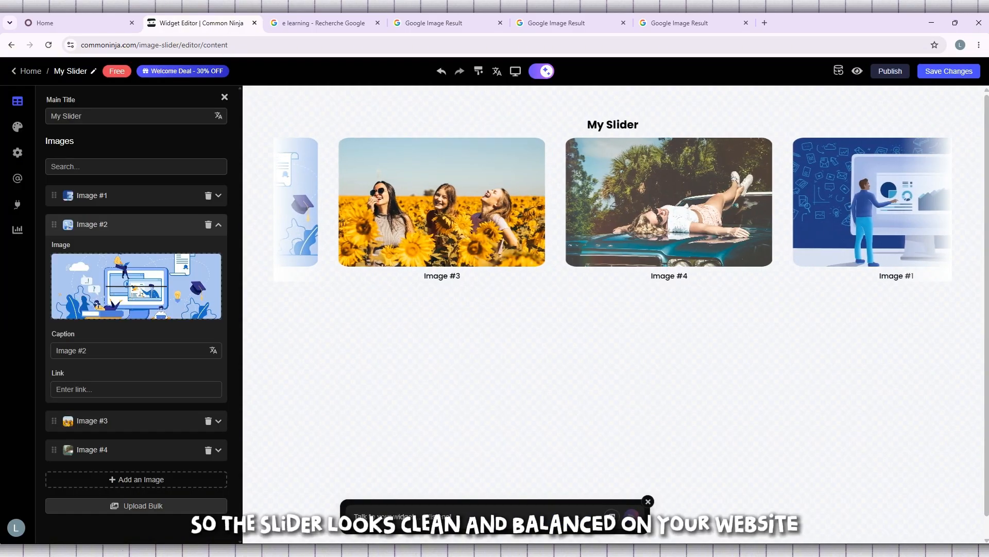
Step: Replace Image #3 with the Advyteam Academy E-LEARNING photo by pasting its image address into Add from URL
click(81, 420)
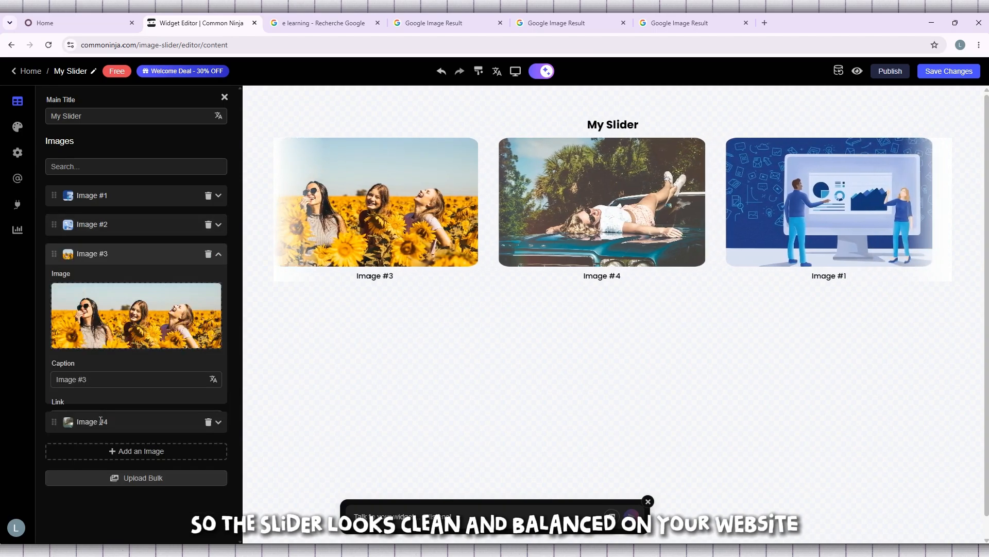
click(149, 322)
click(578, 18)
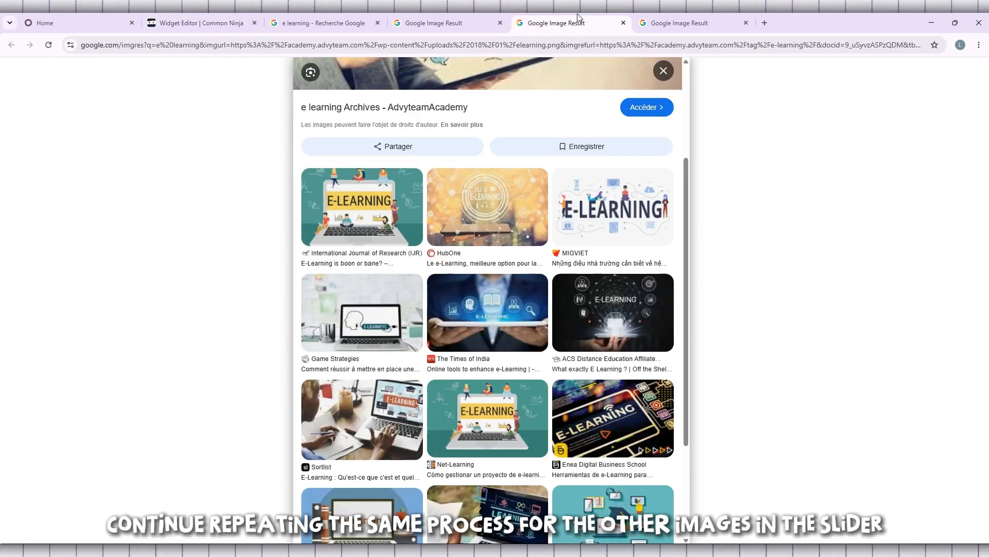
scroll(482, 165, up, 3)
right_click(462, 149)
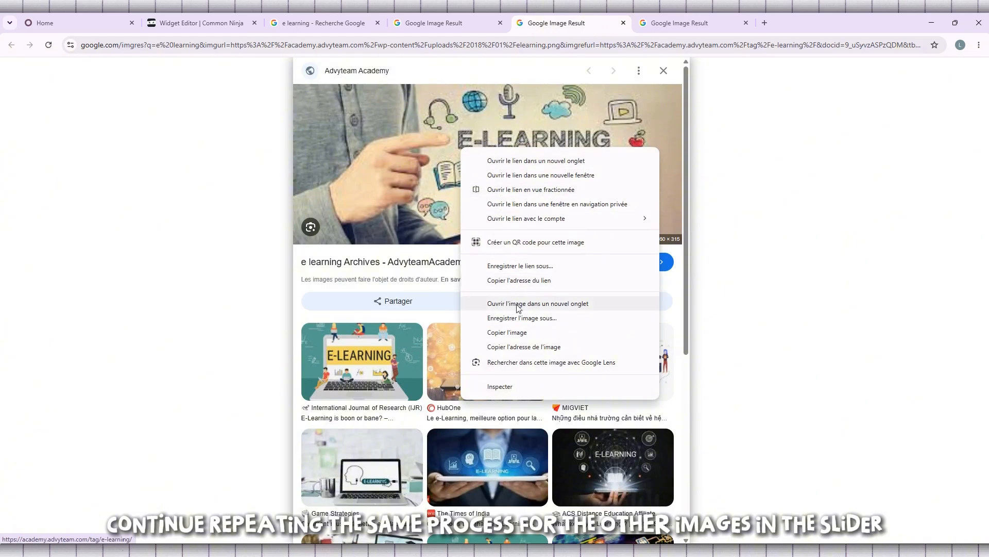
click(526, 347)
click(198, 23)
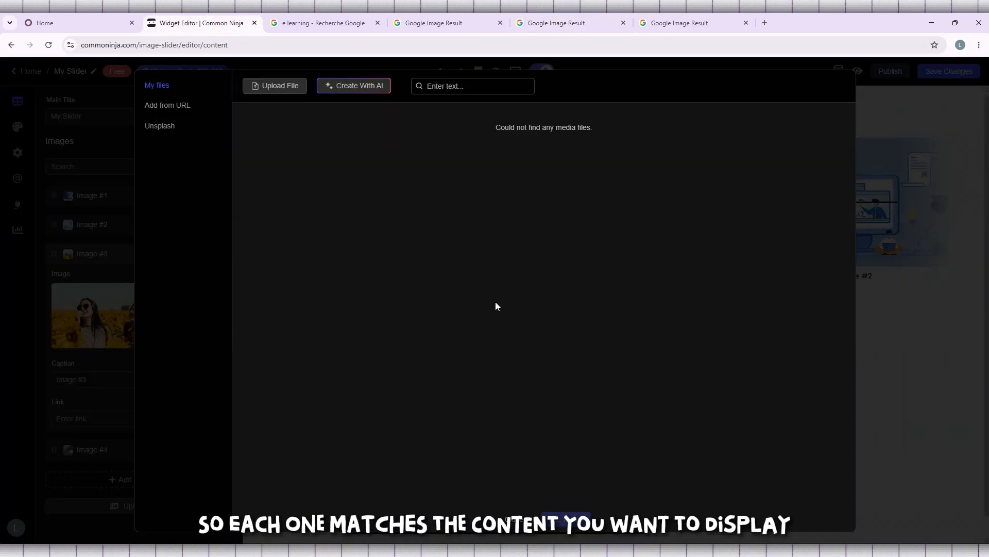
click(178, 109)
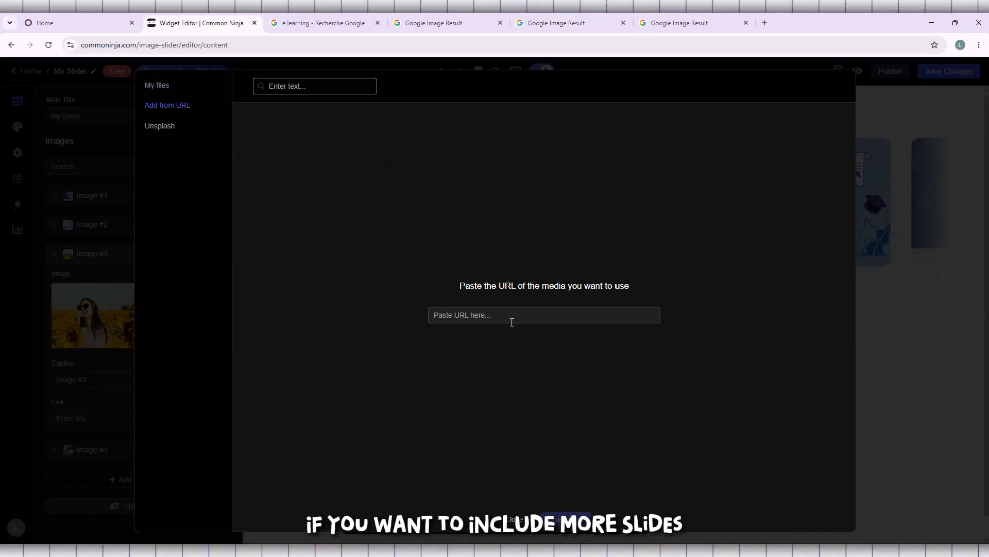
key(ctrl+v)
click(566, 518)
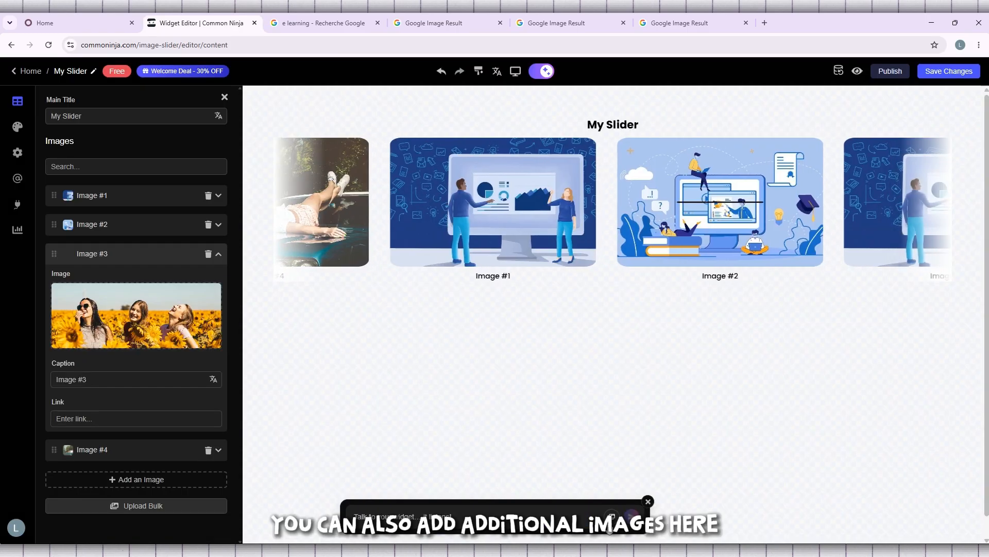
Step: Replace Image #4 with the Exly E-LEARNING image by pasting its copied image address into Add from URL
click(135, 451)
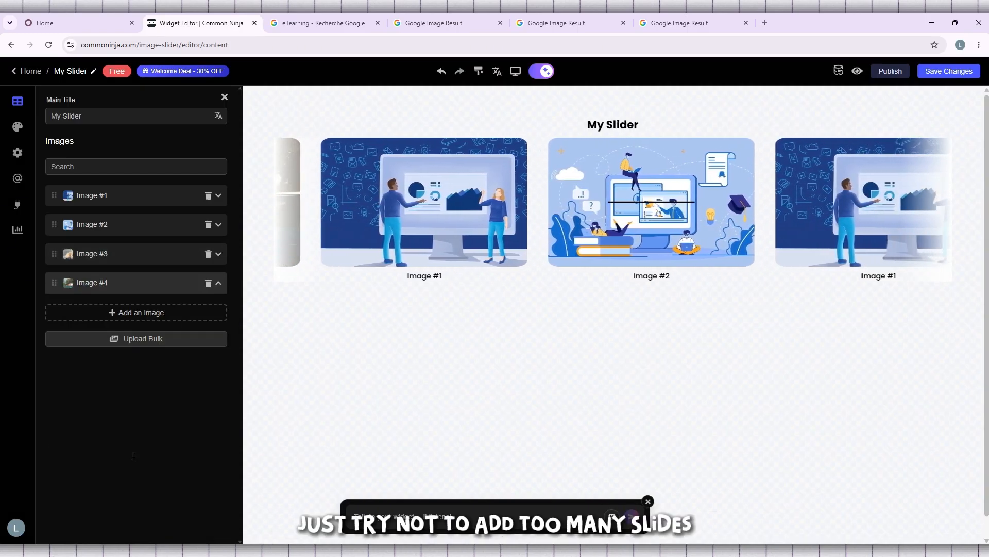
click(154, 341)
click(679, 23)
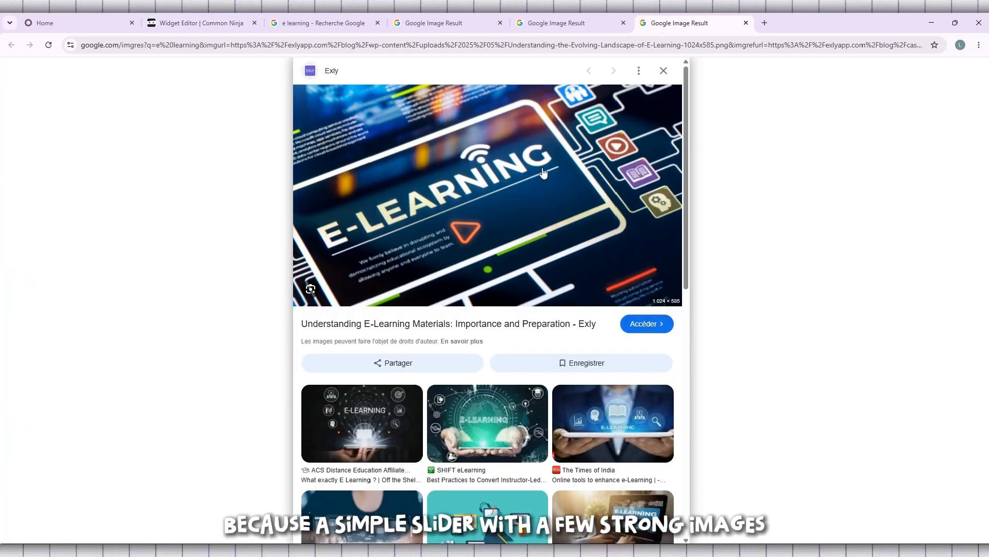
right_click(541, 169)
click(618, 367)
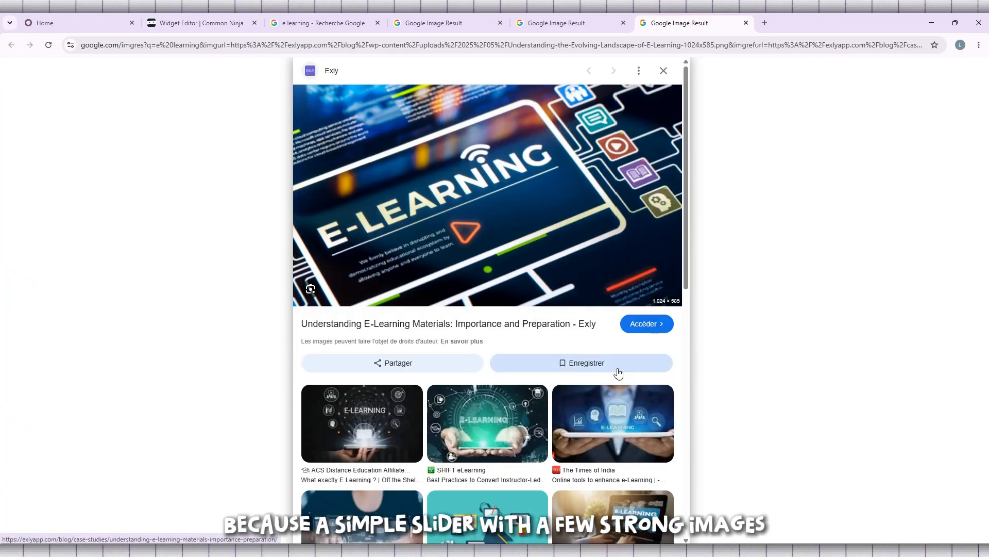
click(150, 19)
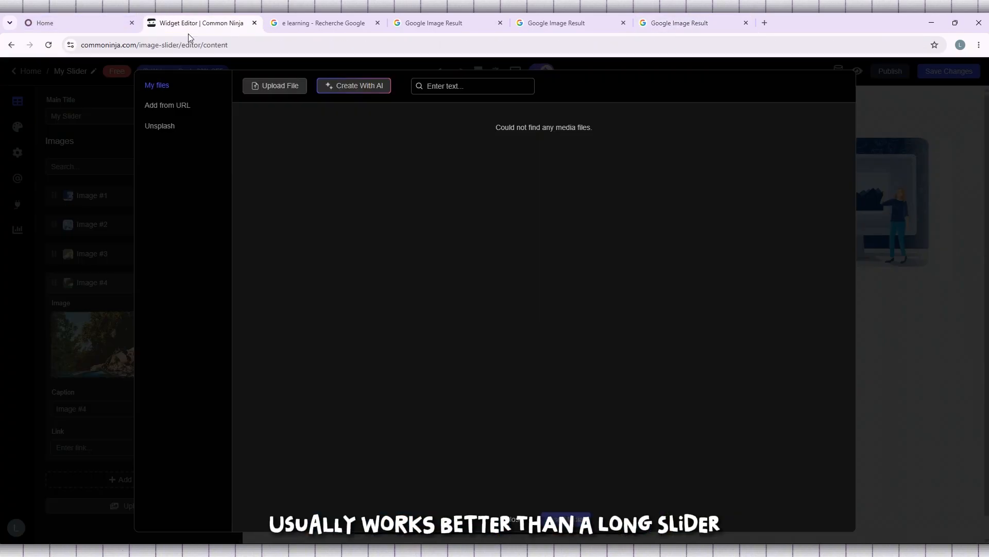
click(182, 107)
key(ctrl+v)
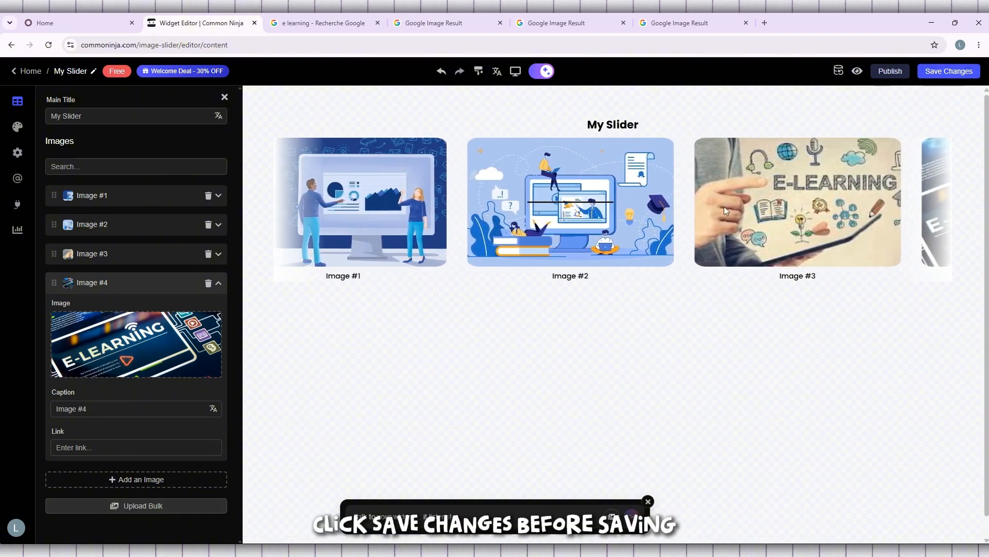
Step: Save the slider widget, assigning it to My First Project, and close the confirmation dialog
click(946, 71)
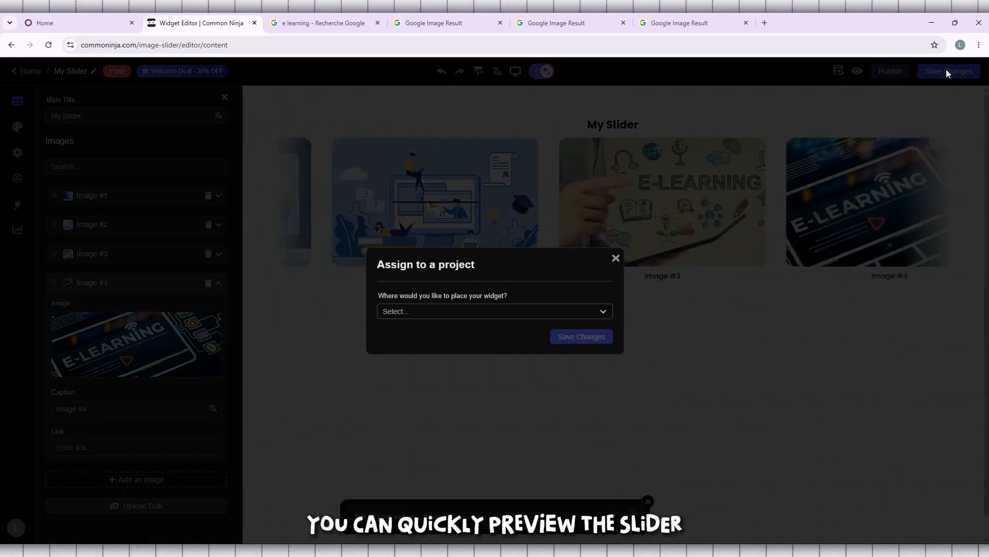
click(506, 312)
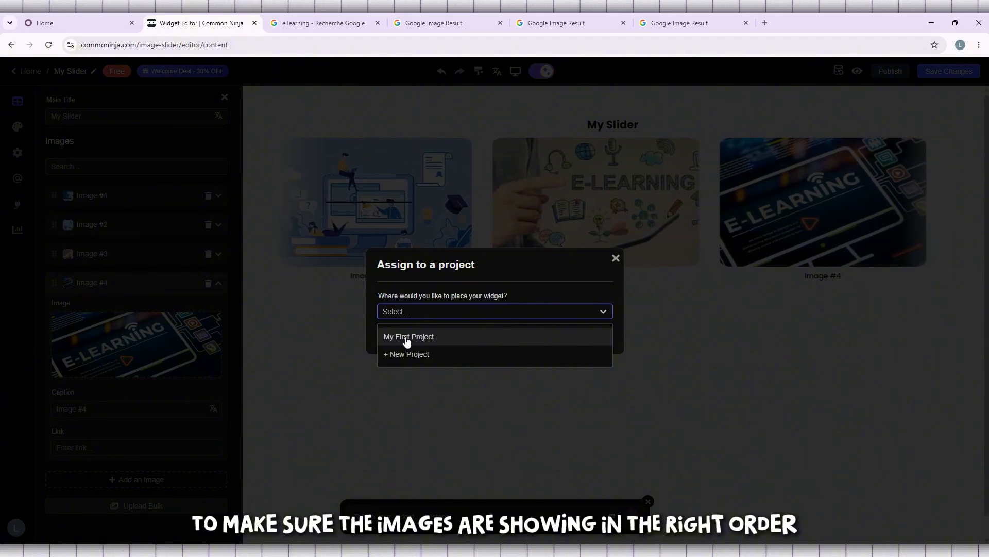
click(429, 337)
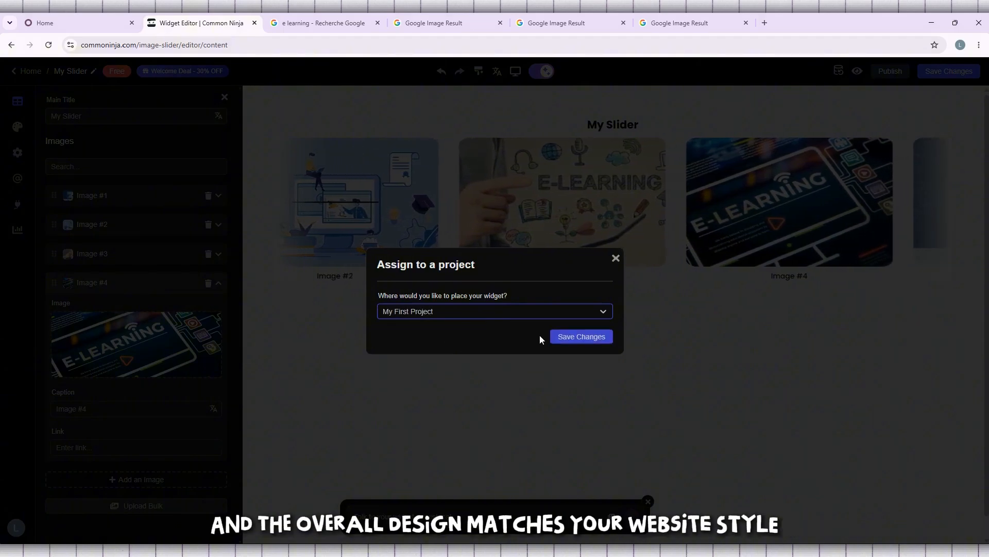
click(579, 337)
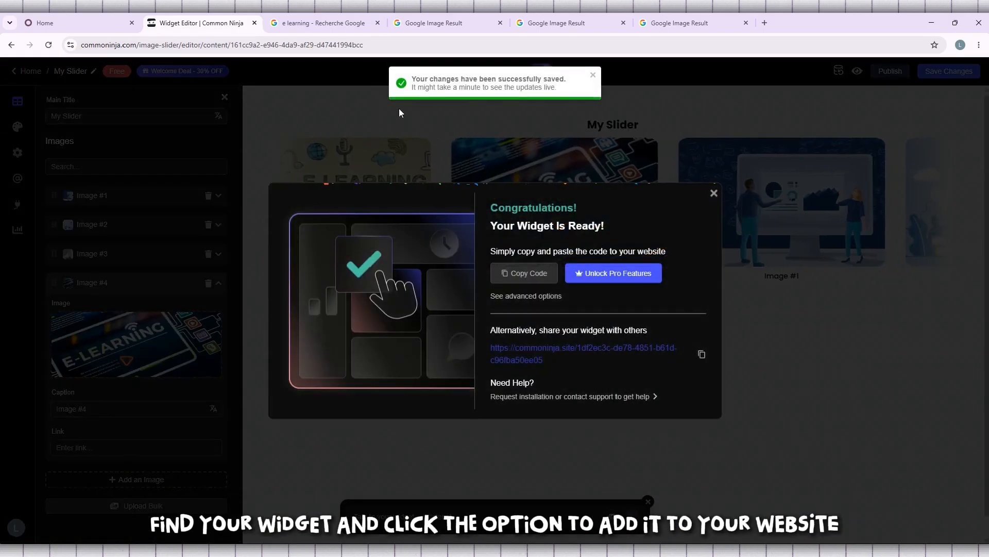
click(714, 193)
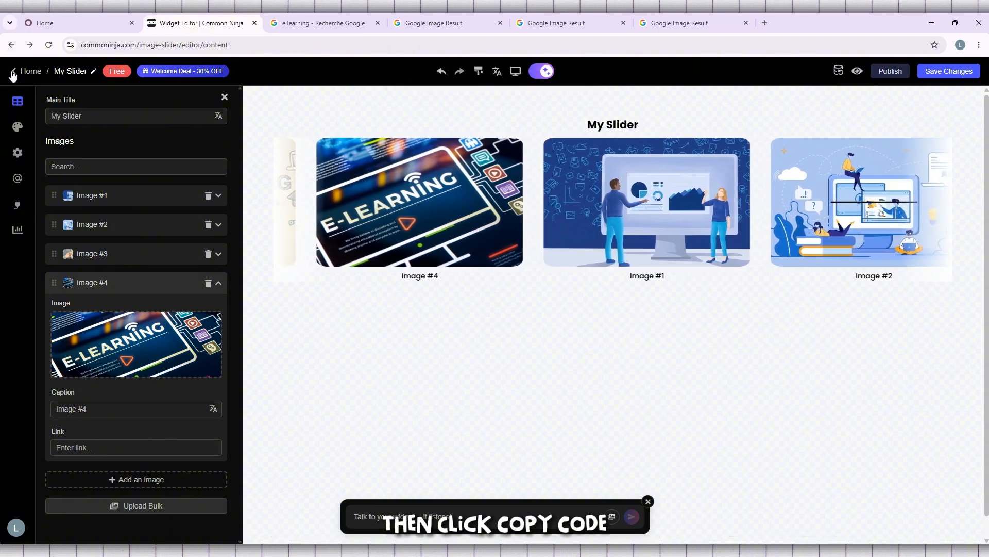
Step: Return to the project's widget list and copy the slider's standard embed code
click(11, 70)
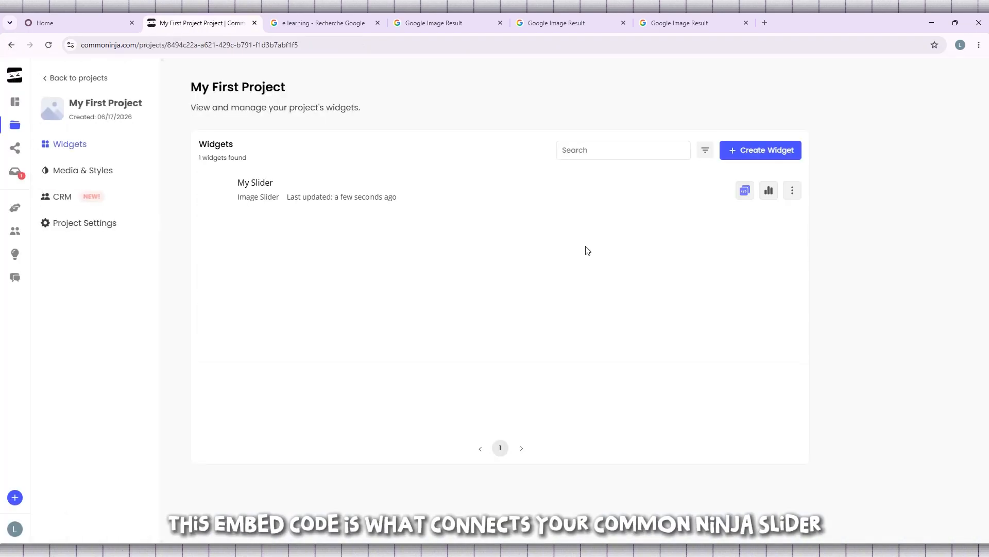
click(744, 189)
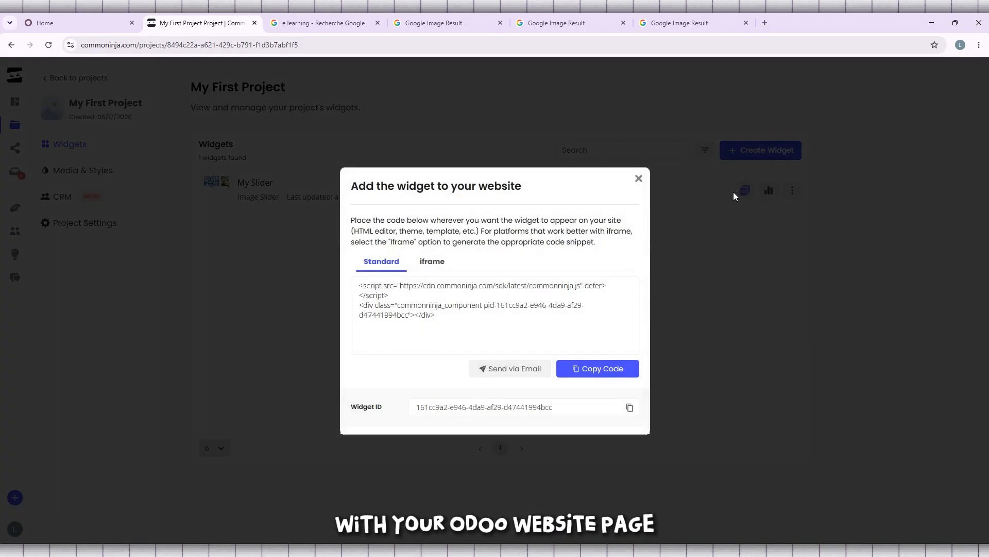
click(609, 375)
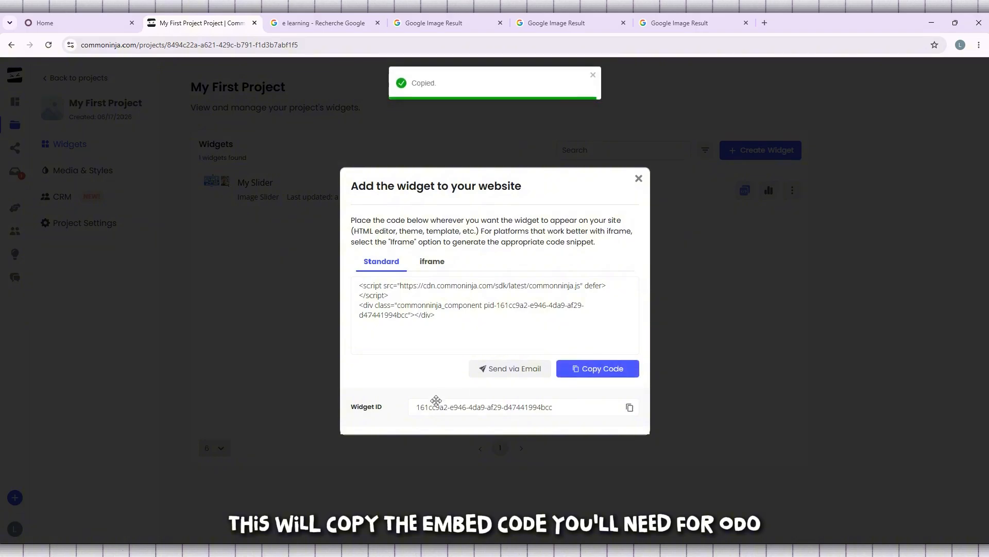
click(638, 180)
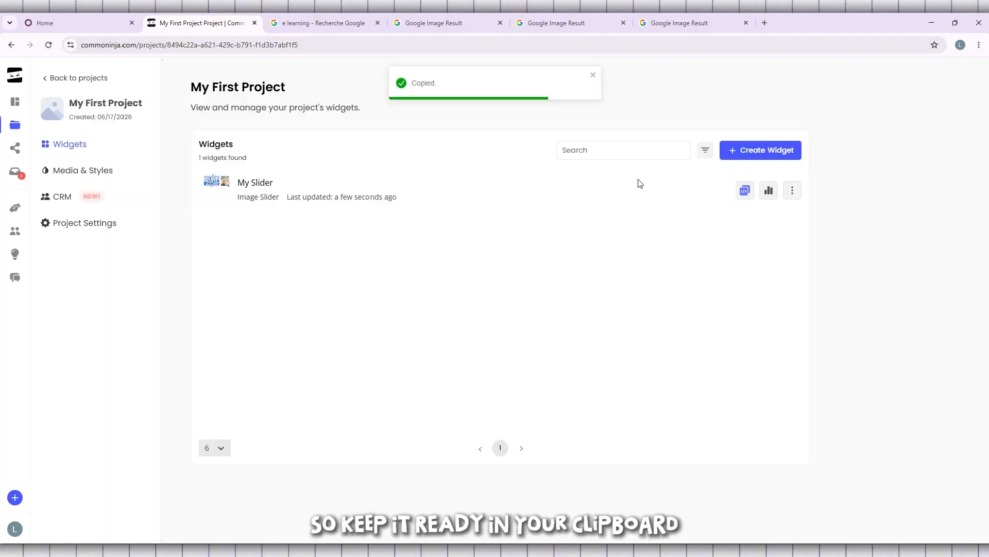
click(744, 191)
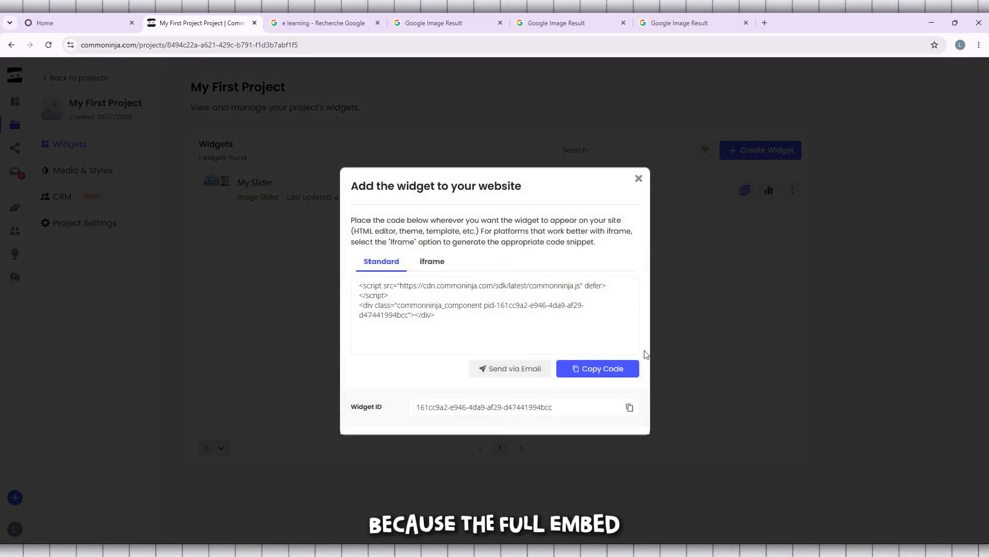
click(620, 370)
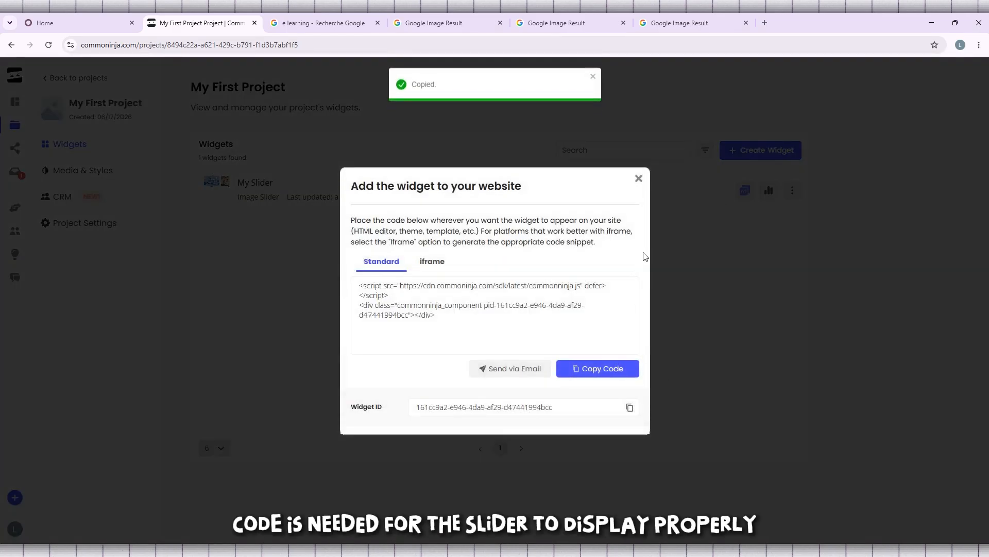
click(639, 180)
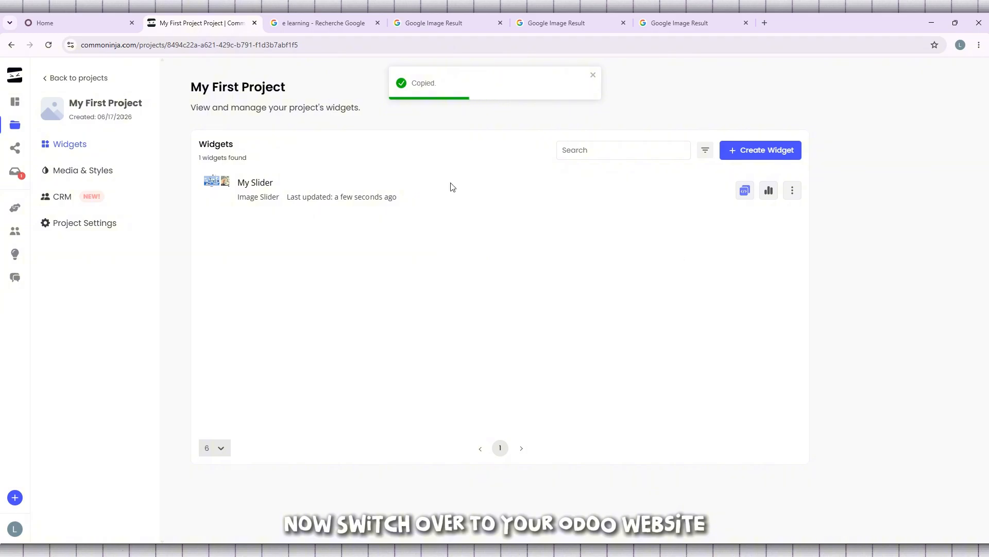
Step: Switch to the Odoo tab, open the Website app and start editing the homepage
click(93, 23)
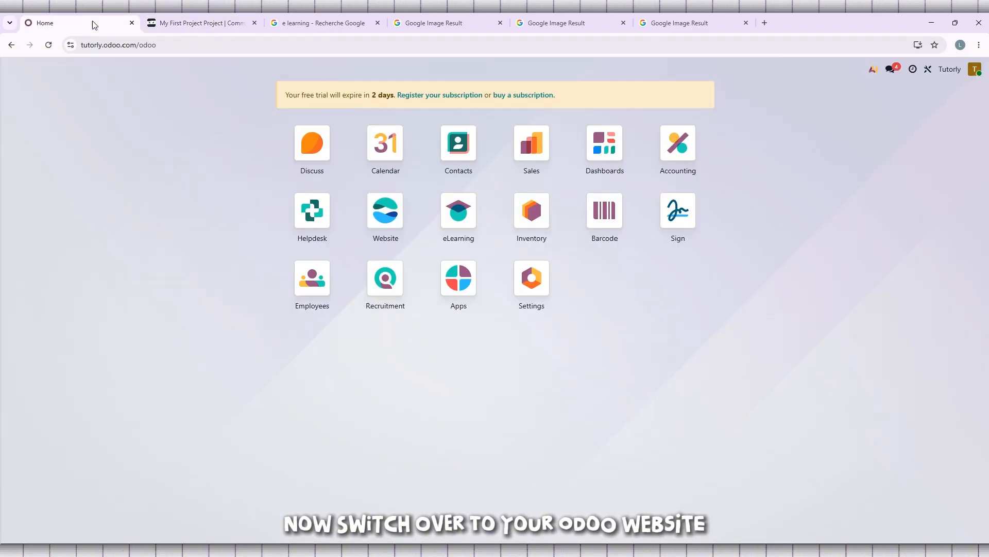
click(377, 215)
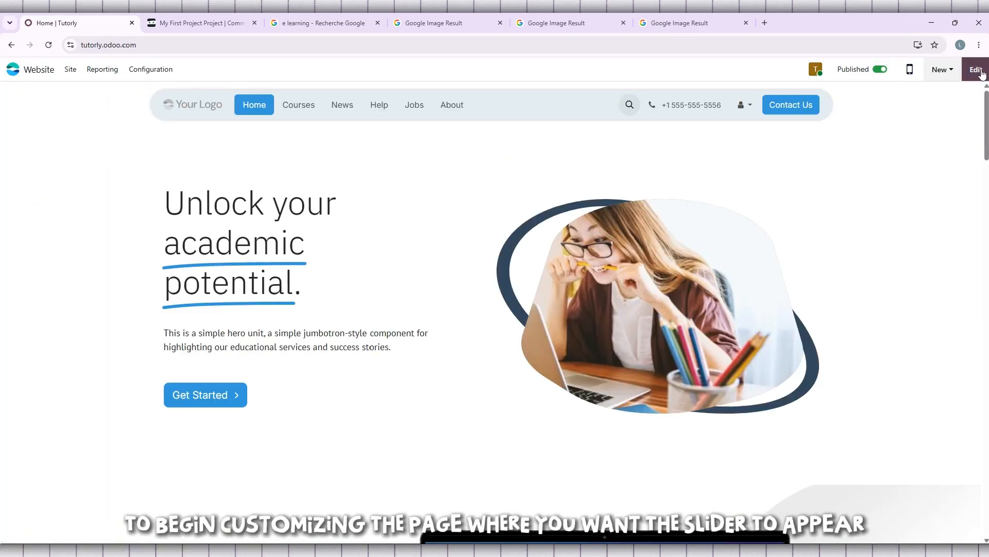
click(976, 69)
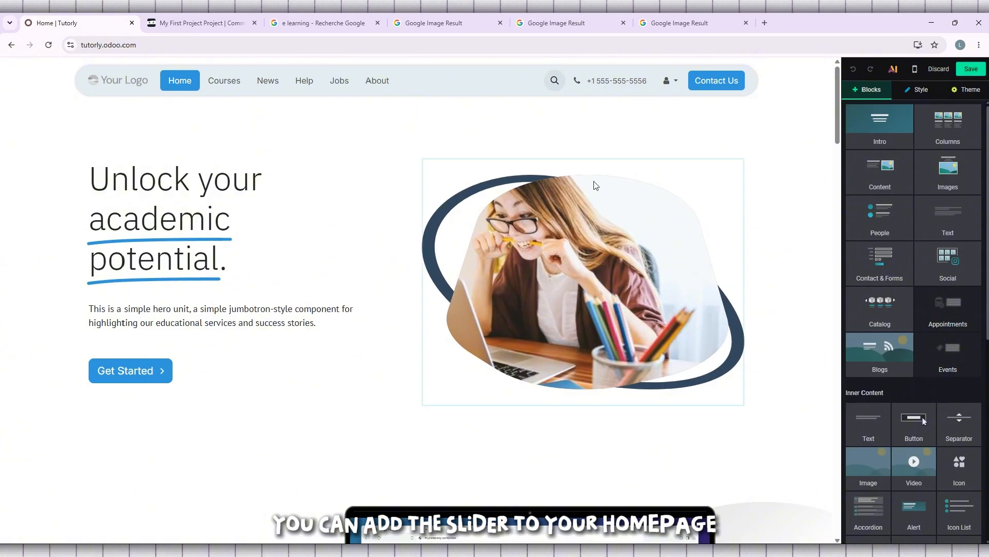
Step: Add an Embed Code block to the homepage just below the product section and select it
scroll(587, 180, down, 9)
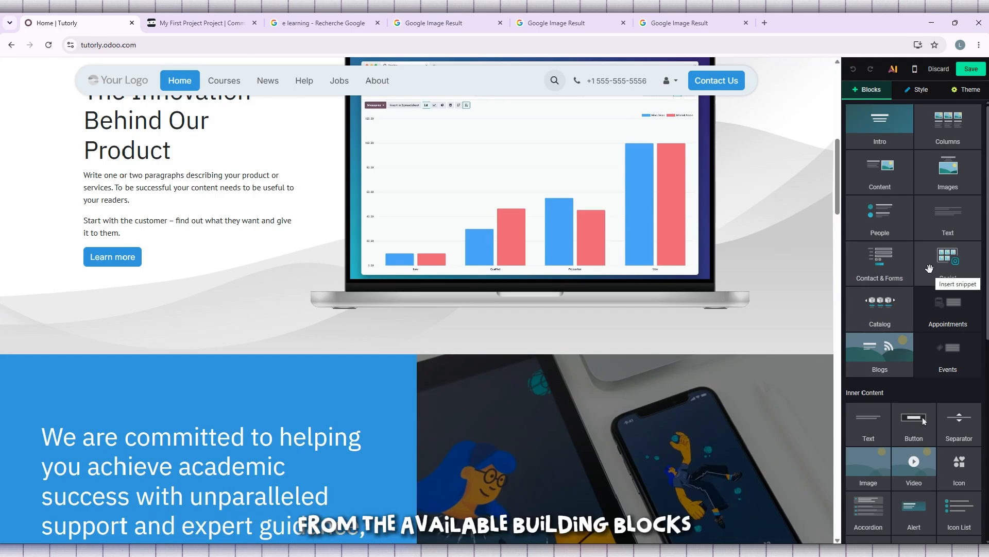
scroll(873, 177, down, 7)
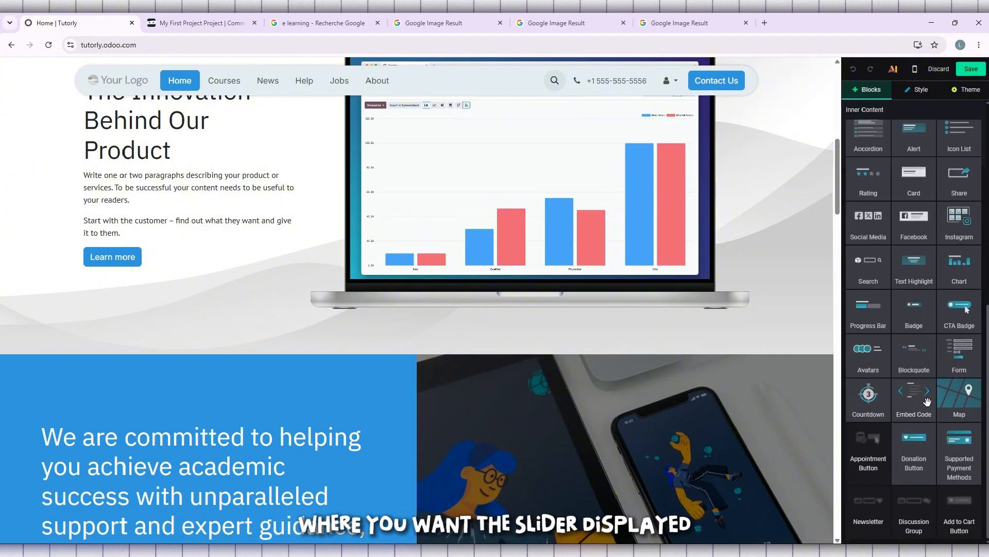
drag(920, 397, 354, 378)
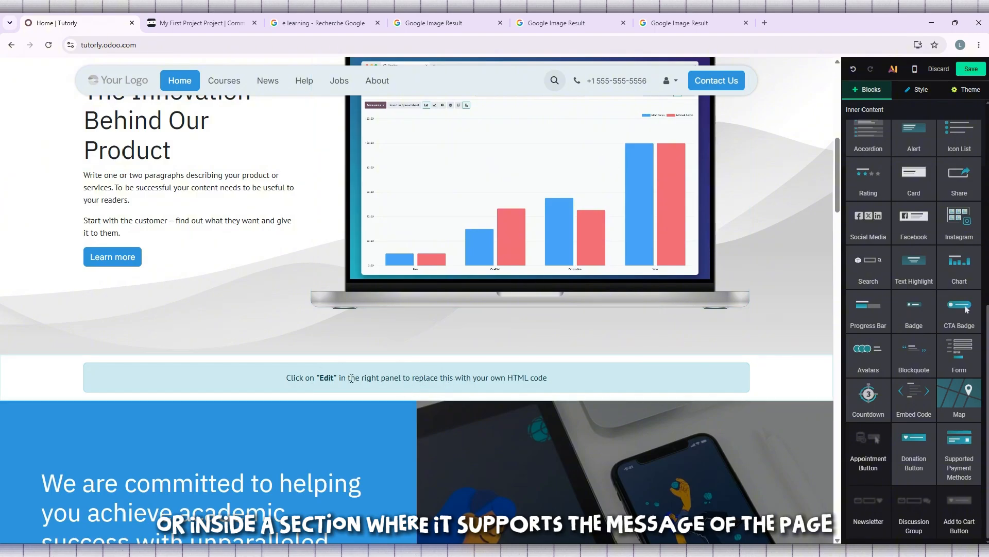
click(398, 377)
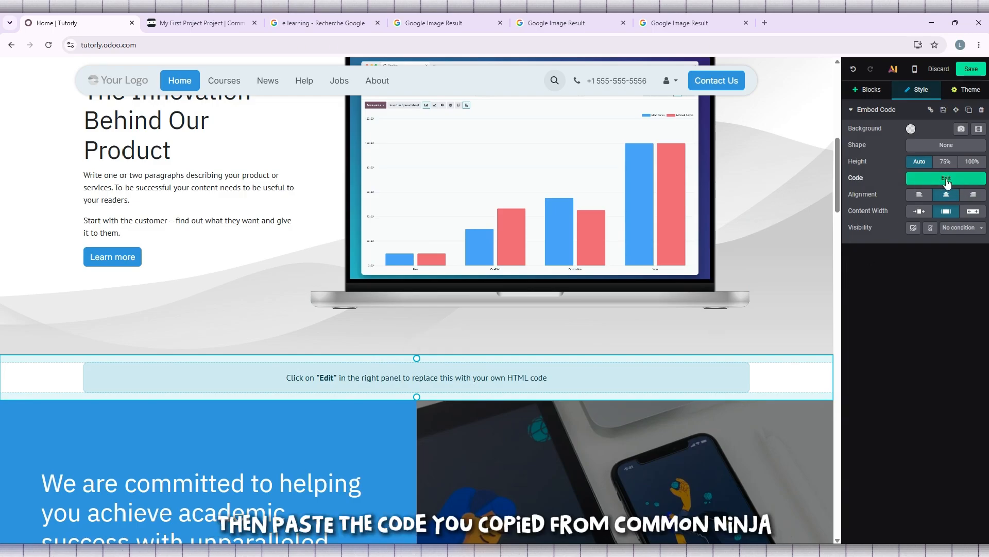
Step: Replace the Embed Code block's placeholder with the copied Common Ninja code, then save the page
click(956, 179)
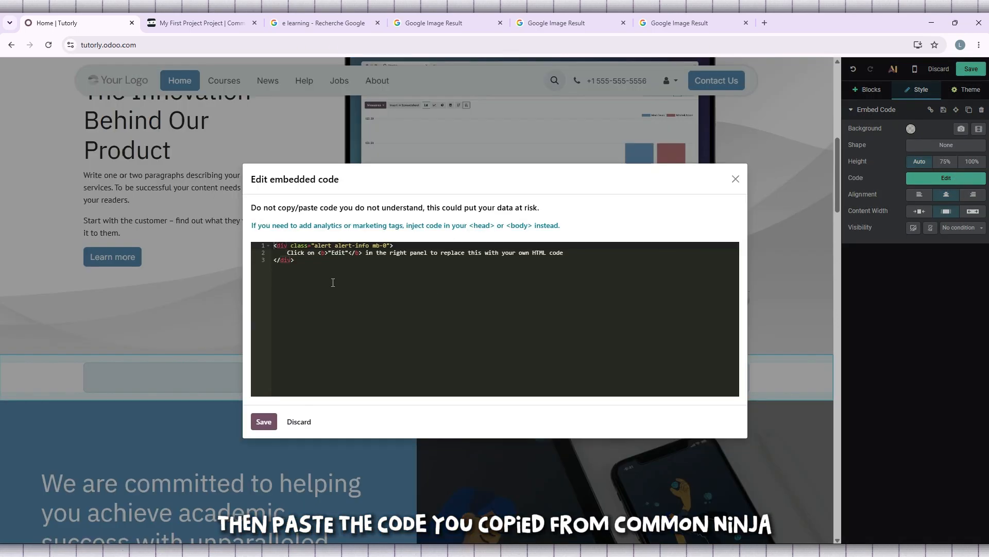
drag(333, 283, 247, 242)
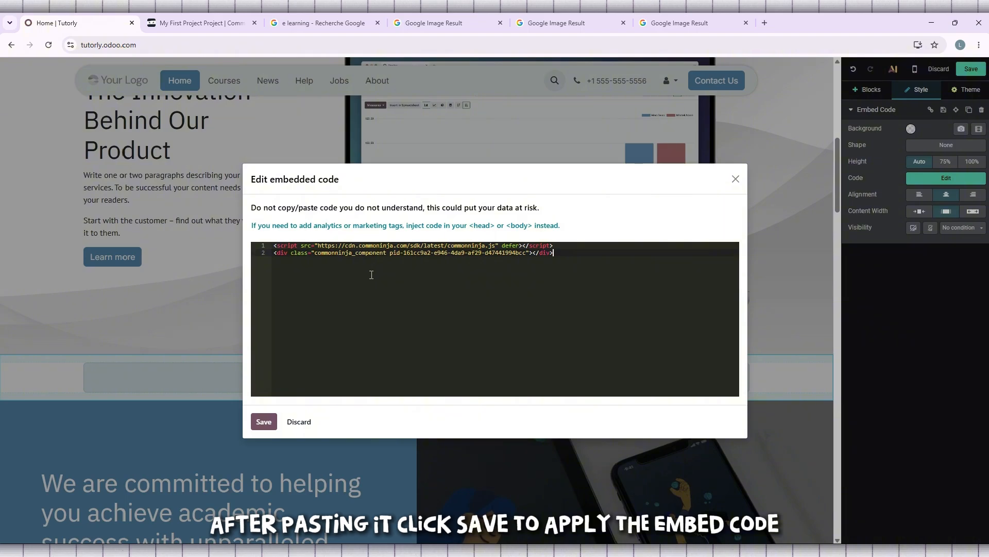
click(263, 423)
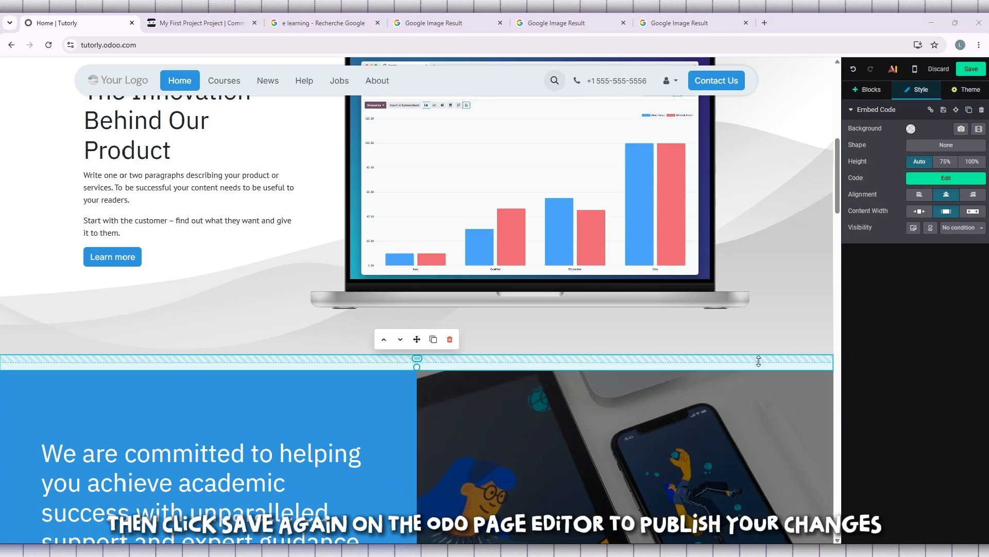
click(971, 71)
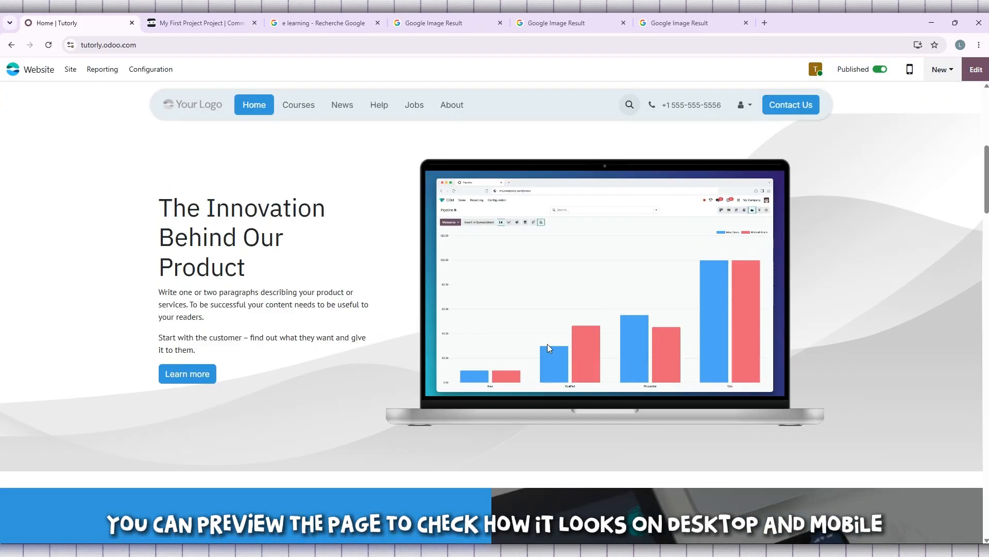
Step: Scroll the published homepage to check the embedded slider
scroll(548, 344, down, 4)
scroll(547, 345, up, 5)
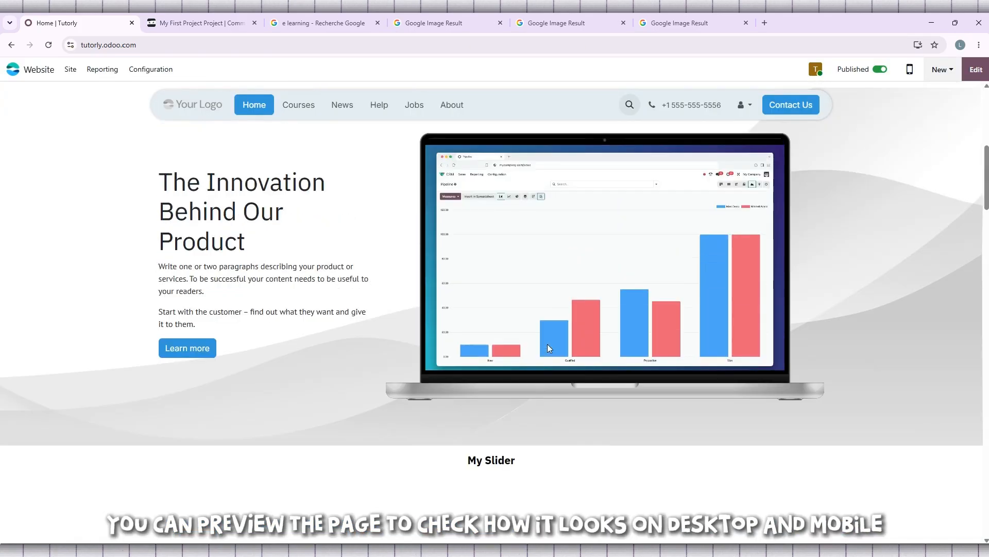
scroll(548, 347, up, 4)
scroll(549, 348, down, 9)
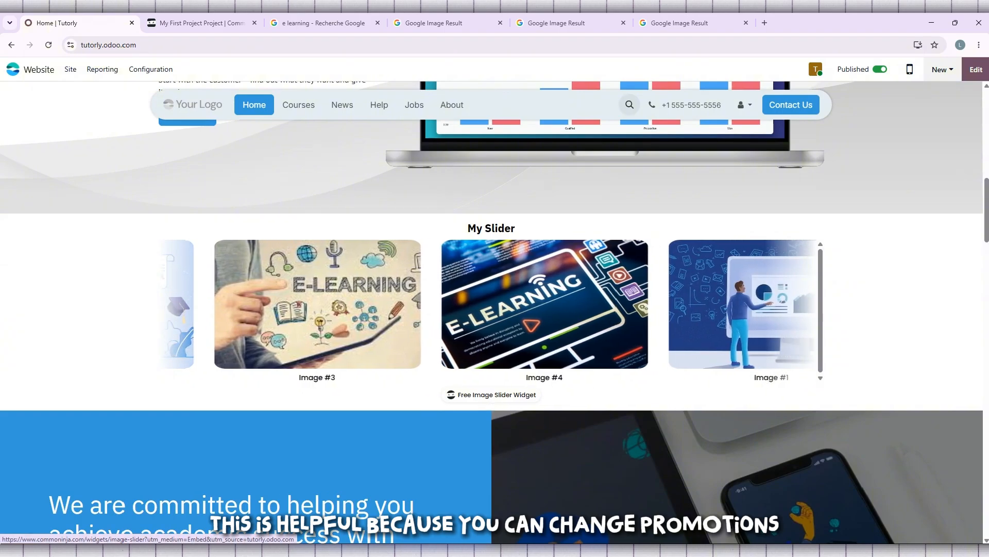
Step: Reopen the homepage in edit mode and scroll back to the embed block
click(978, 68)
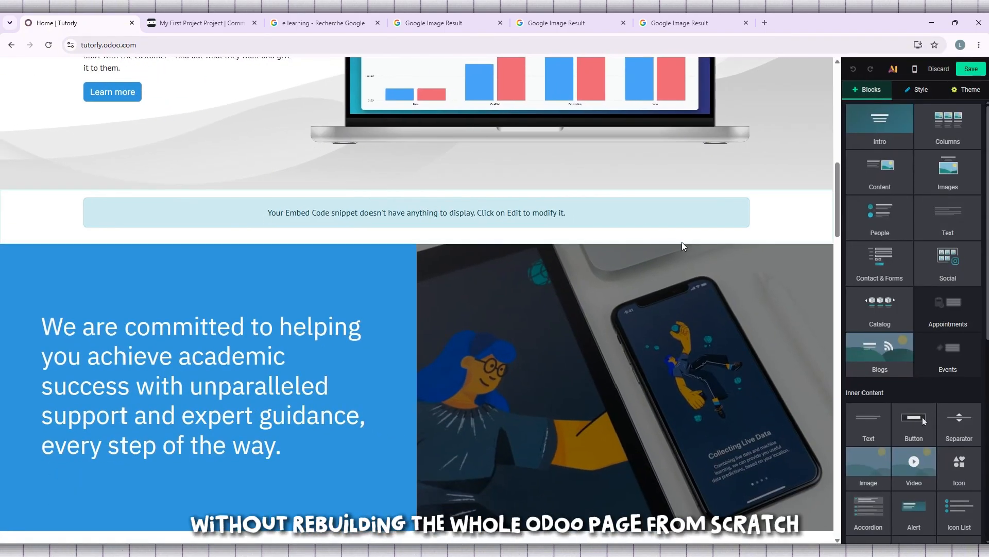
scroll(604, 199, up, 3)
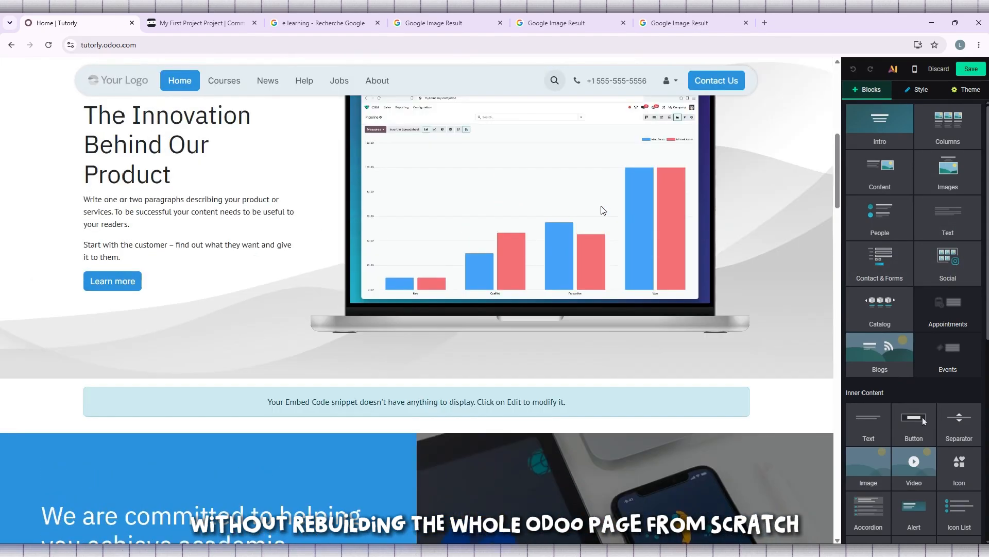